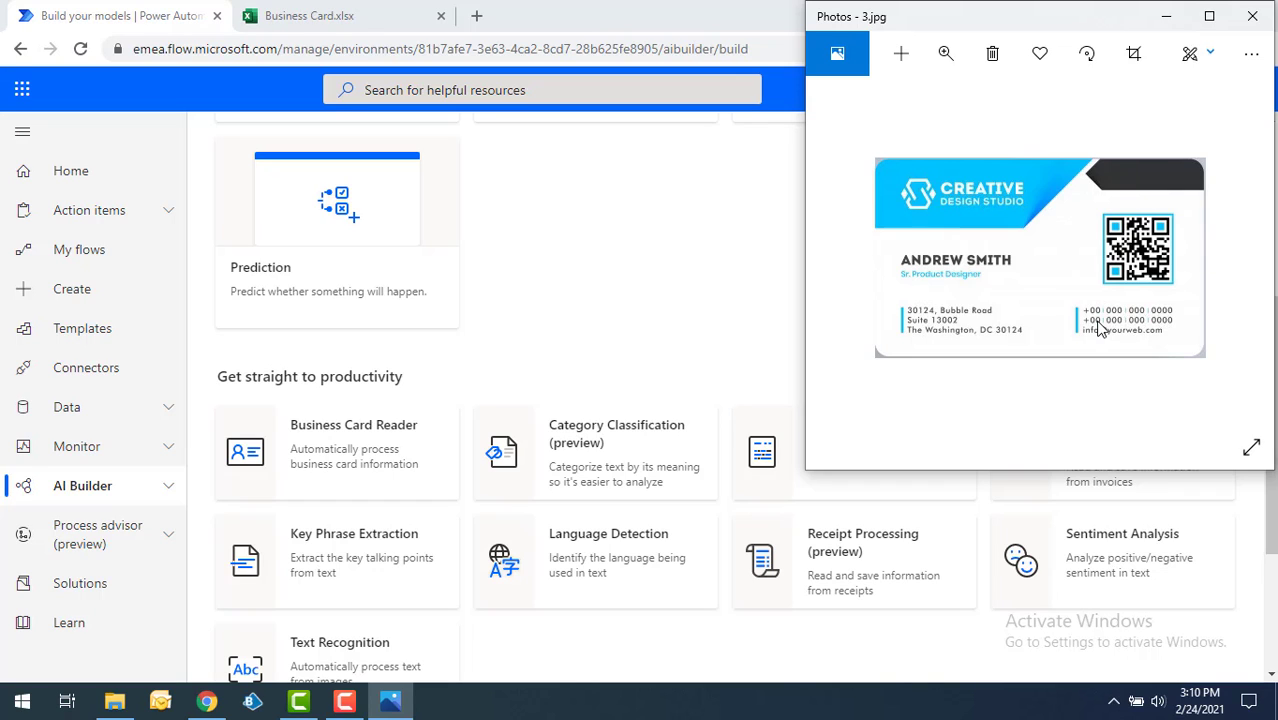
Examine the best practices for AI Builder's Business Card Reader, including the following pair of dos and don'ts, and close its details without using it.
{"action": "left_click", "coordinate": [752, 243]}
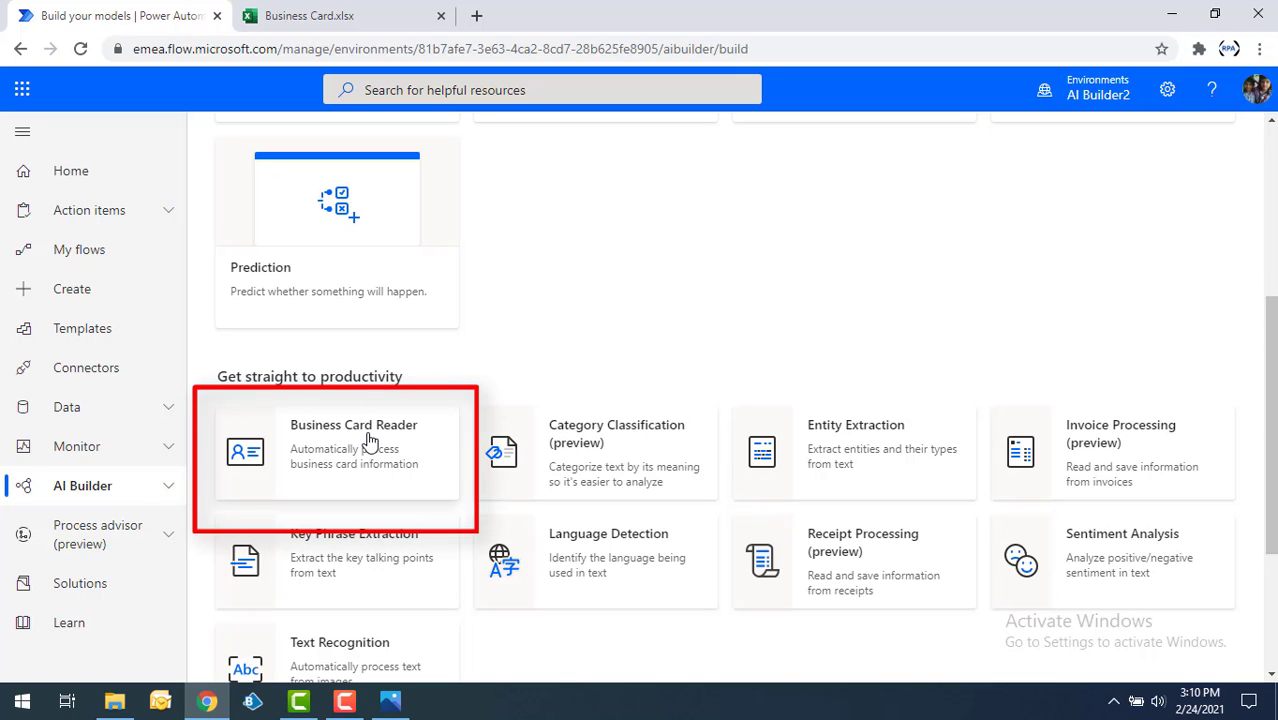
{"action": "left_click", "coordinate": [143, 492]}
{"action": "scroll", "coordinate": [686, 303], "scroll_direction": "down", "scroll_amount": 2}
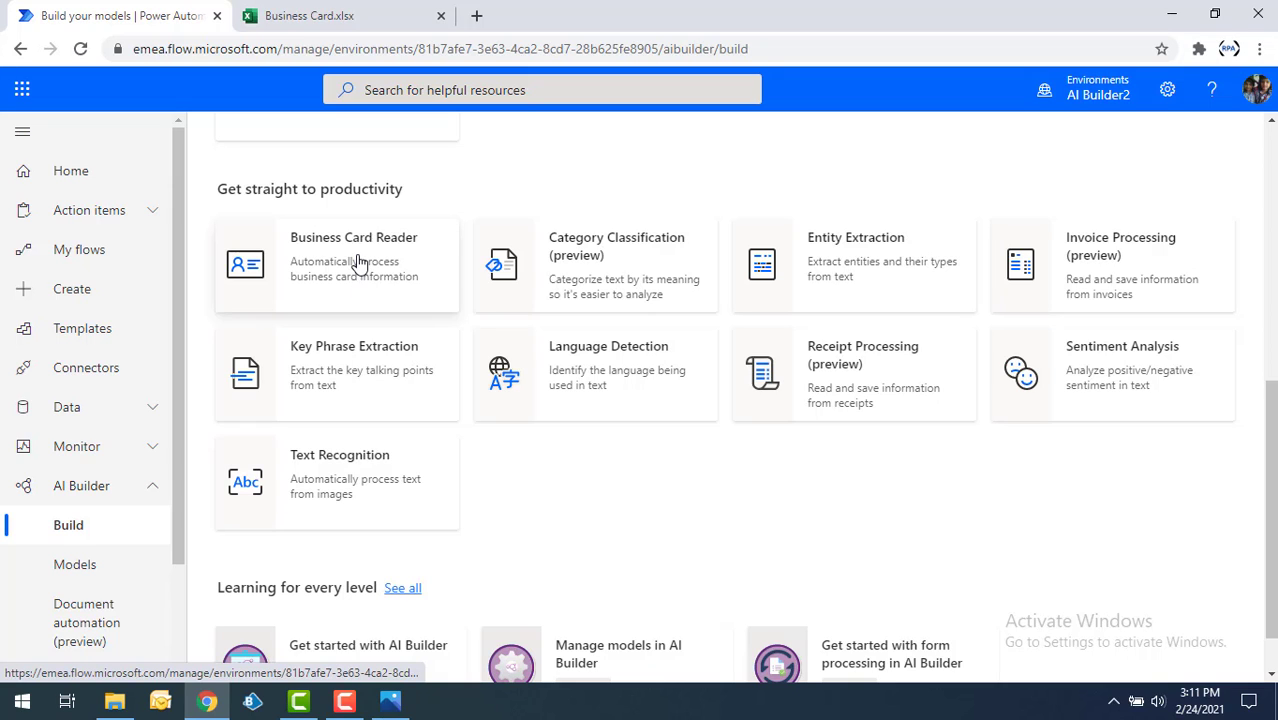
{"action": "left_click", "coordinate": [358, 265]}
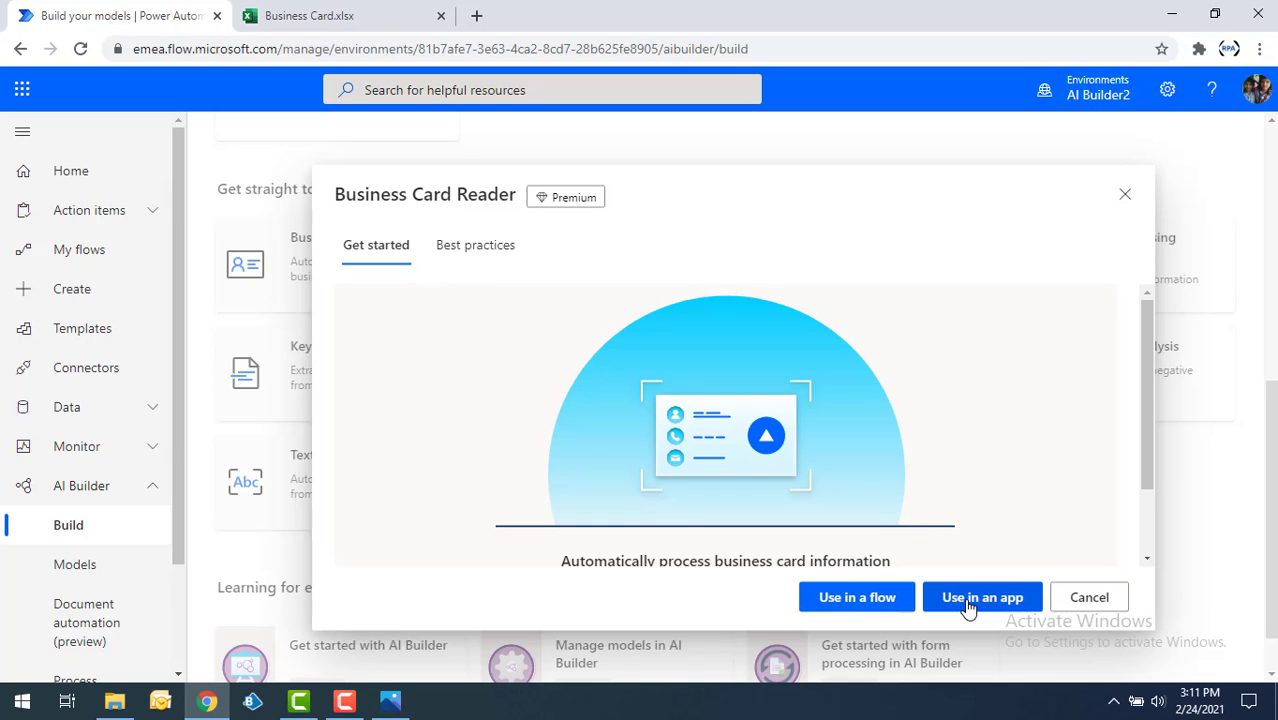
{"action": "left_click", "coordinate": [470, 250]}
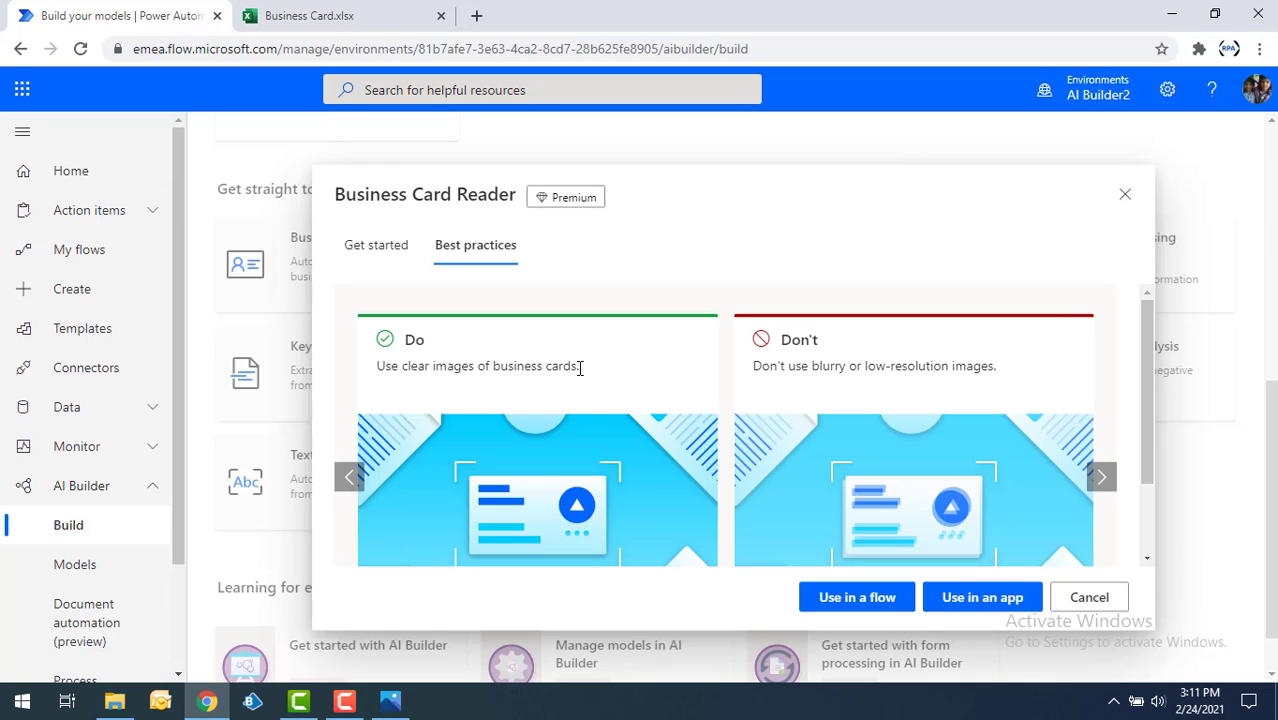
{"action": "left_click_drag", "start_coordinate": [752, 366], "coordinate": [995, 372]}
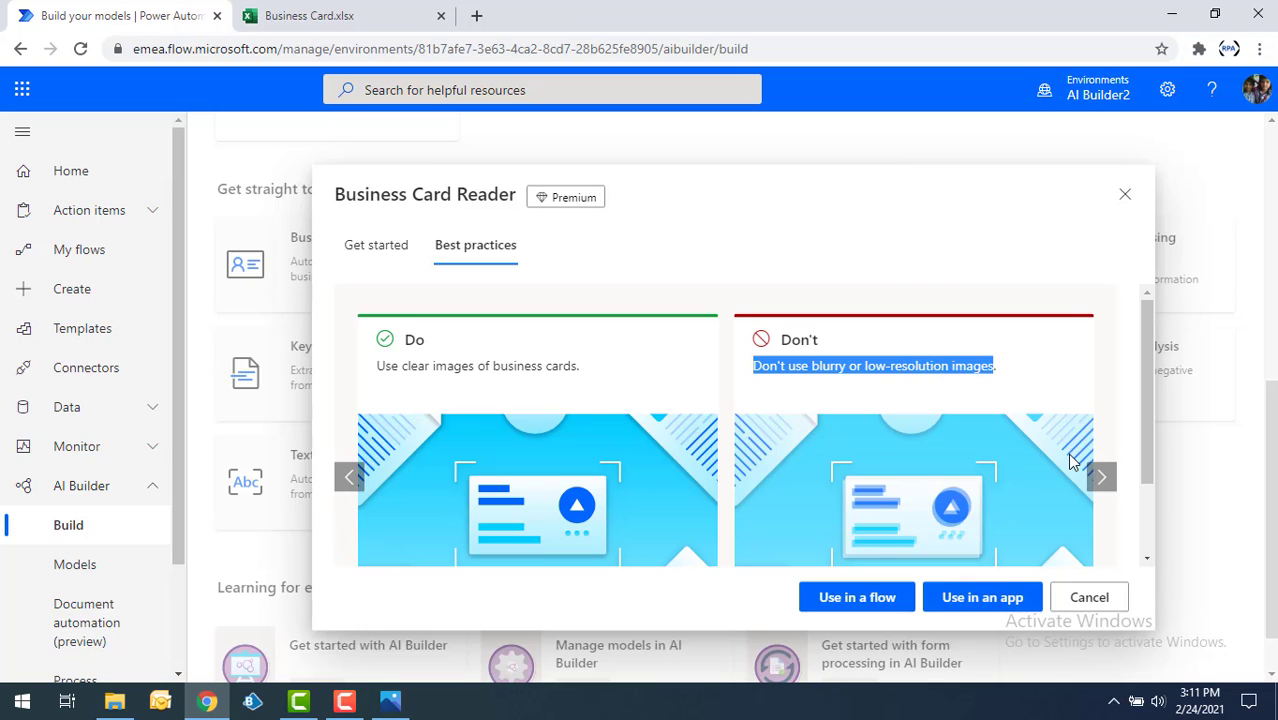
{"action": "left_click", "coordinate": [1101, 477]}
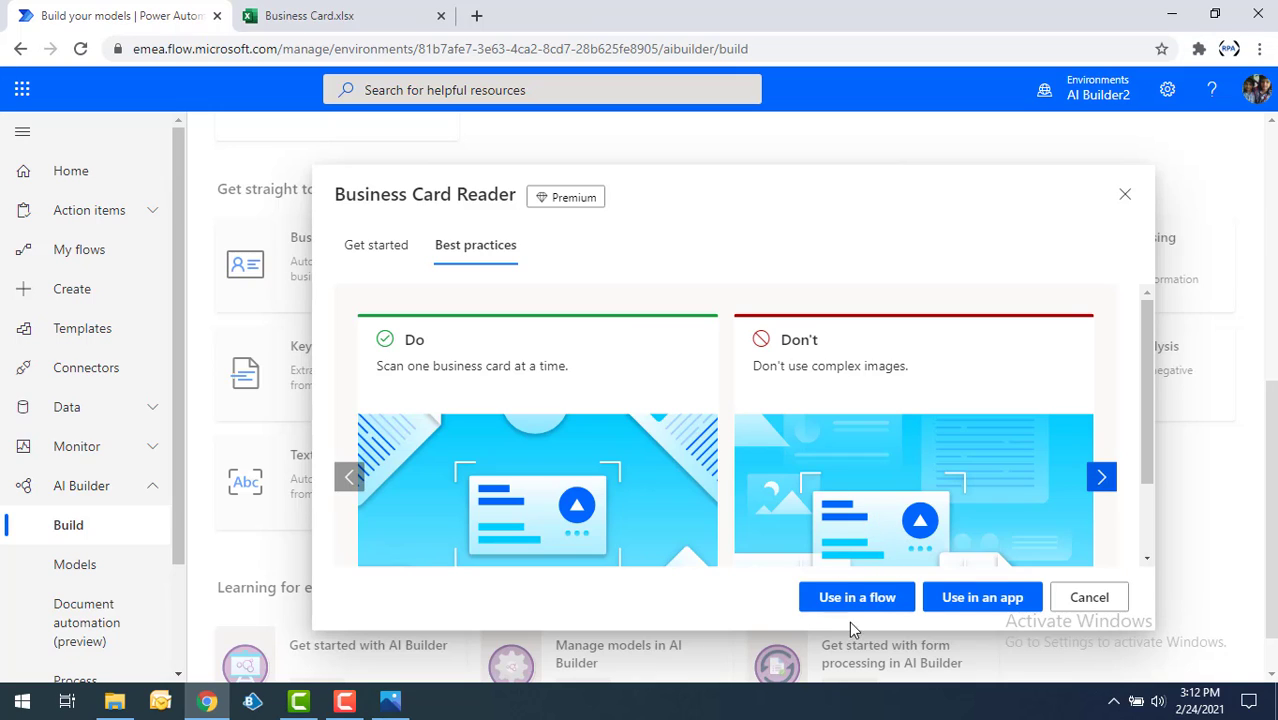
{"action": "left_click", "coordinate": [1092, 610]}
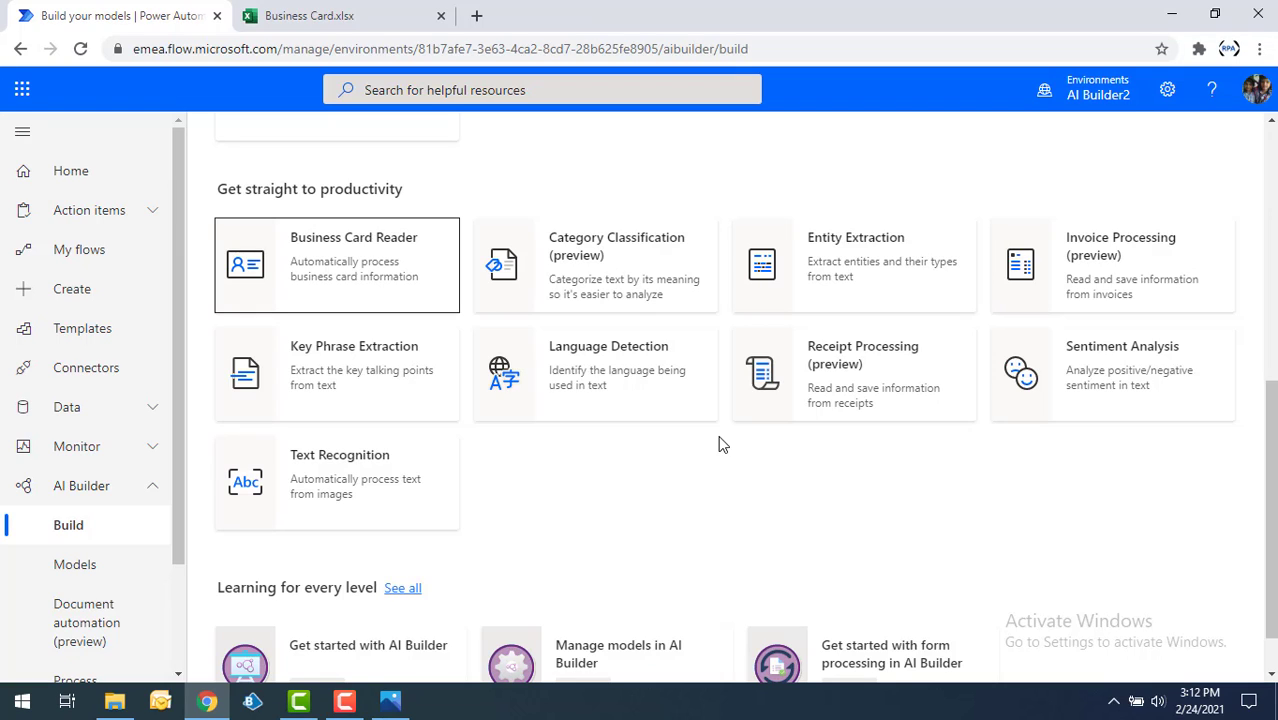
Check the table columns in the Business Card.xlsx workbook in Excel and return to Power Automate.
{"action": "left_click", "coordinate": [305, 17]}
{"action": "left_click", "coordinate": [110, 307]}
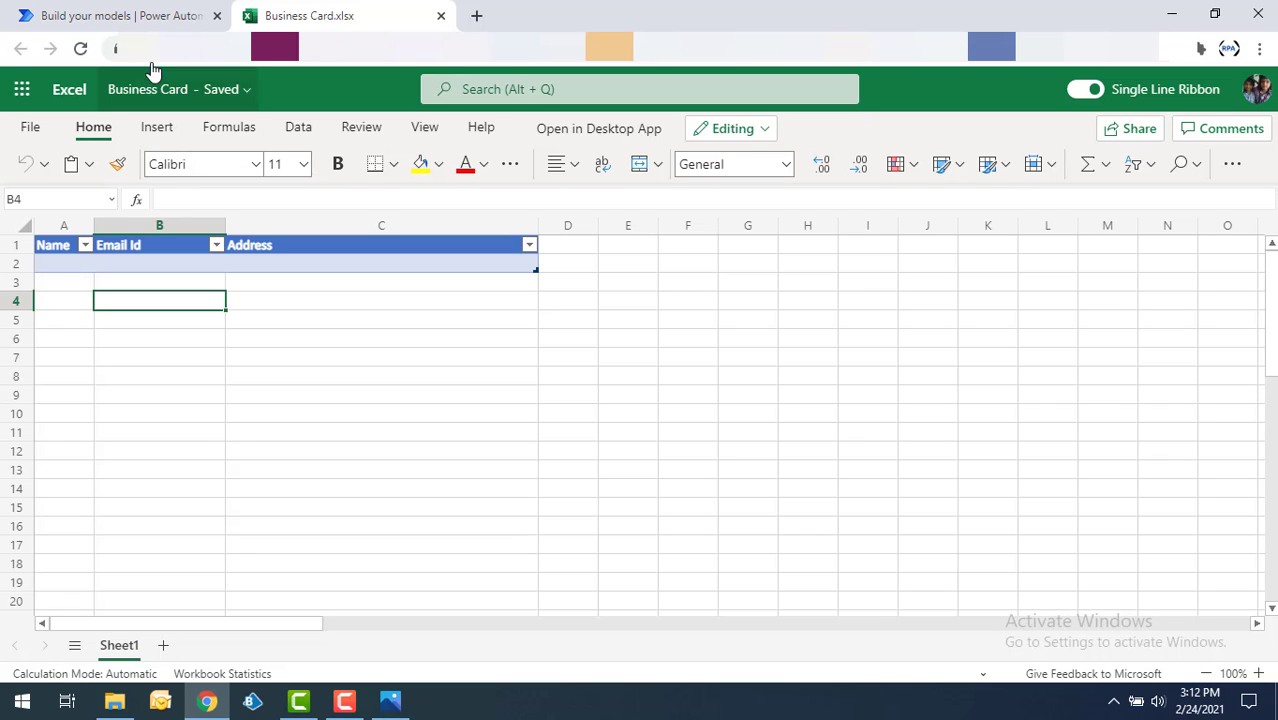
{"action": "left_click", "coordinate": [155, 22]}
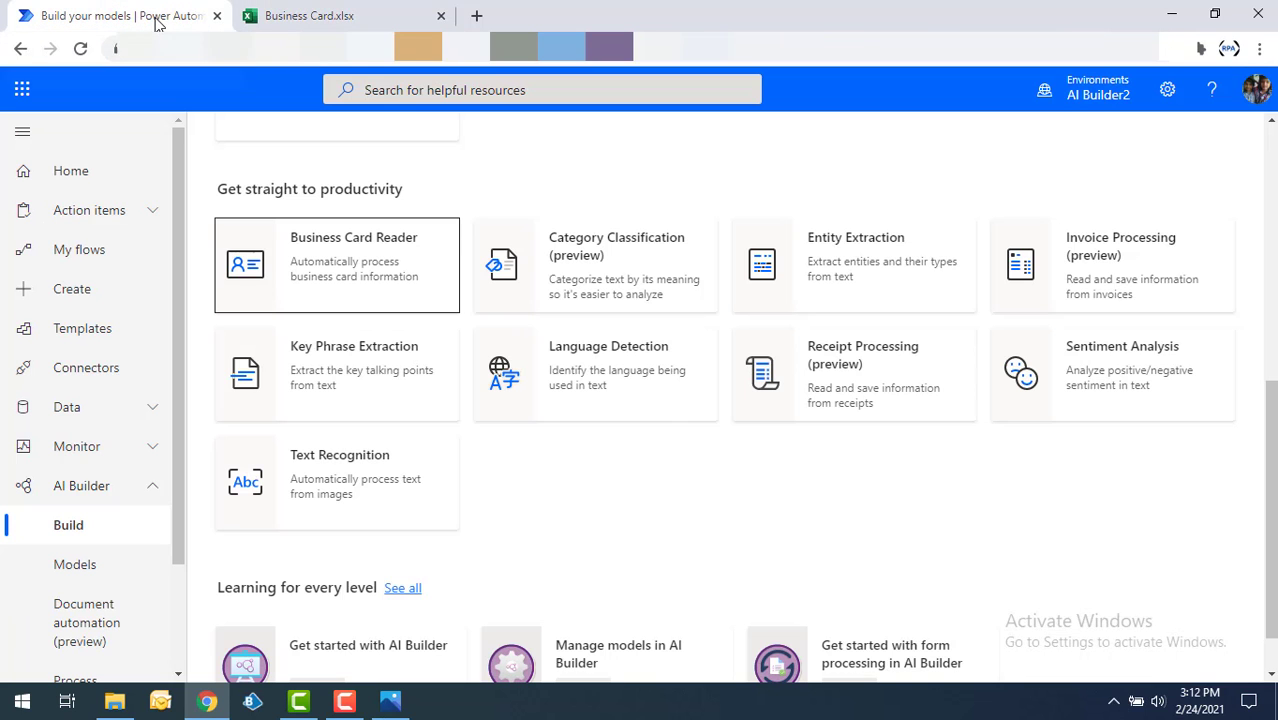
Create an instant cloud flow named "BUSINESS CARD fLOW" that uses the "Manually trigger a flow" trigger.
{"action": "left_click", "coordinate": [96, 301]}
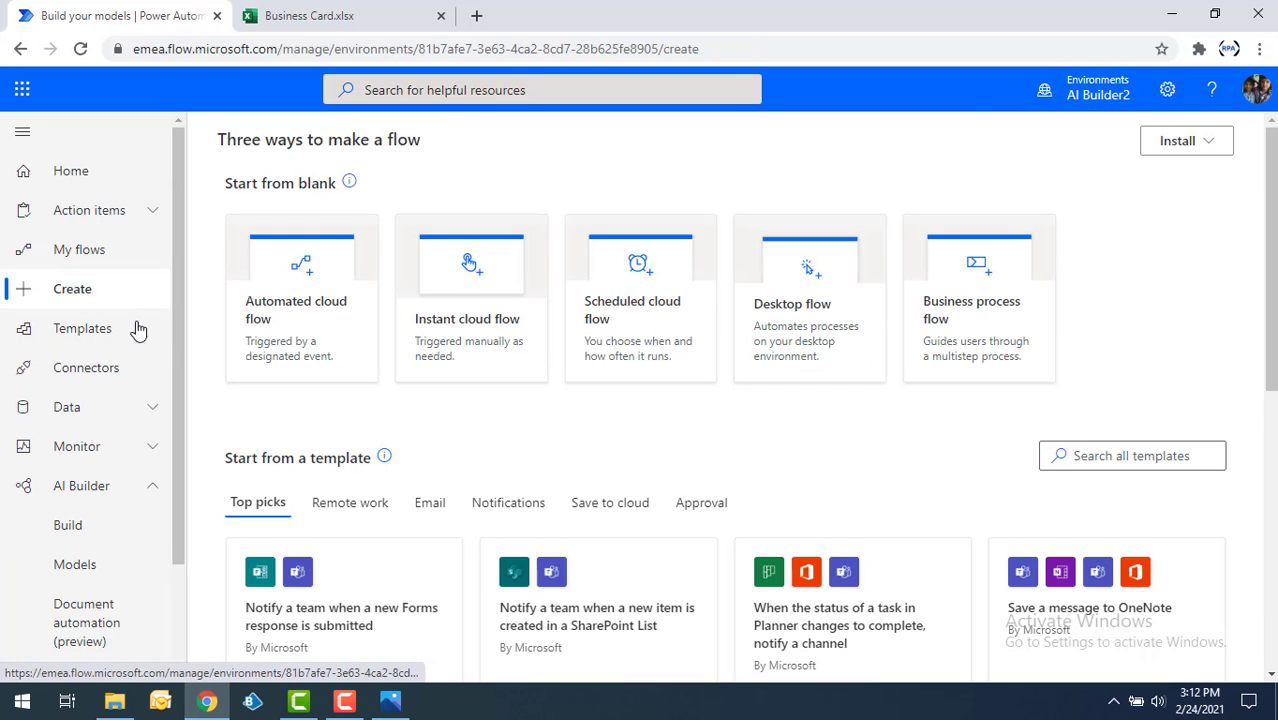
{"action": "left_click", "coordinate": [489, 297]}
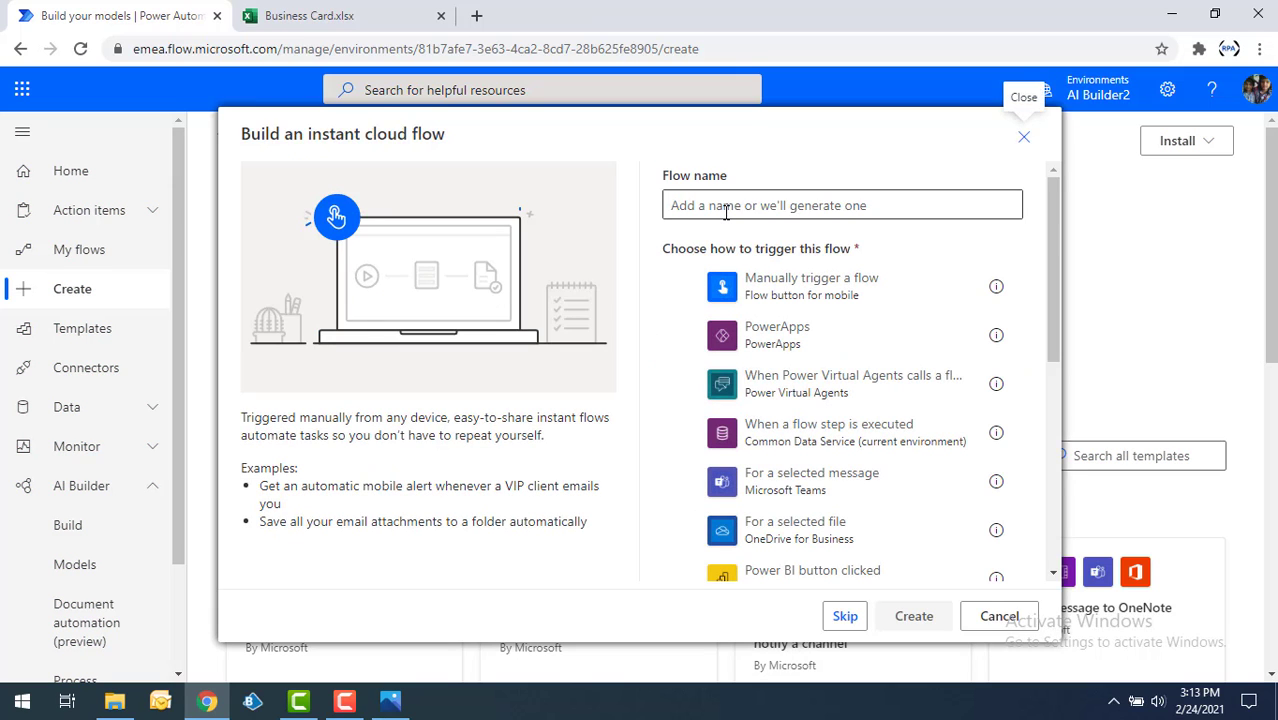
{"action": "type", "text": "bUS"}
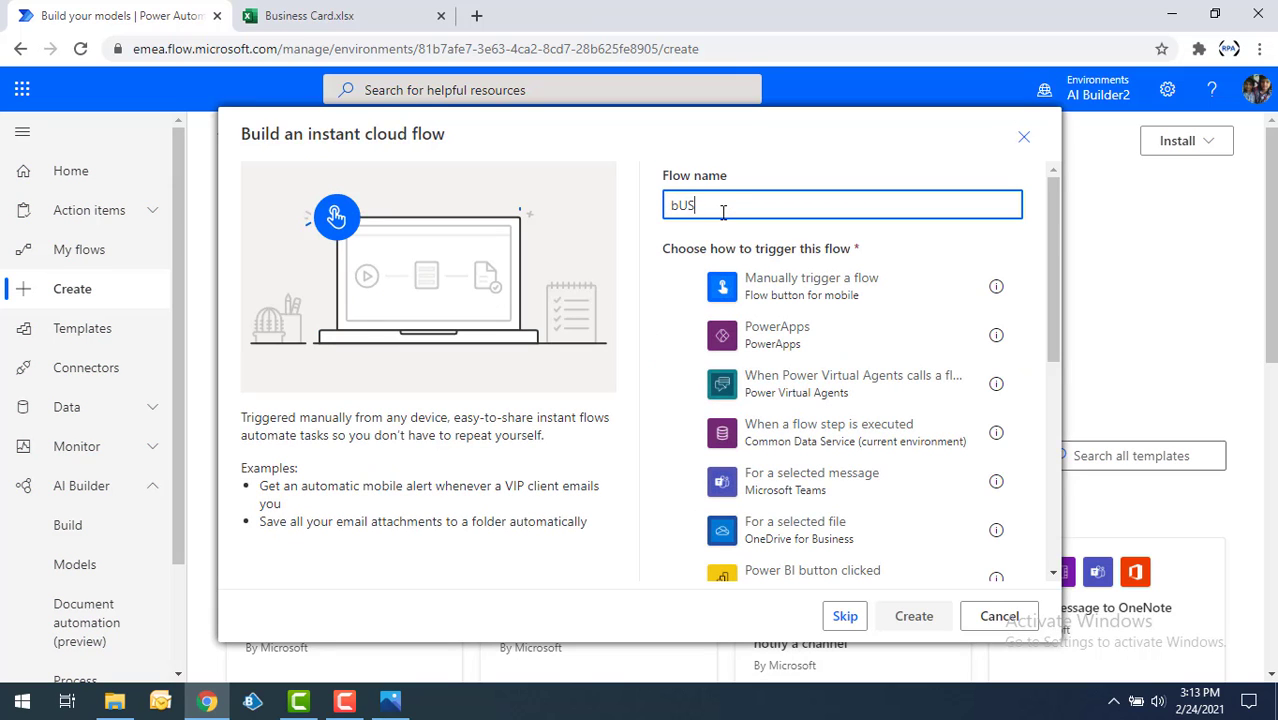
{"action": "type", "text": "INESS CARD fLOW"}
{"action": "key", "text": "Home"}
{"action": "key", "text": "Delete"}
{"action": "type", "text": "B"}
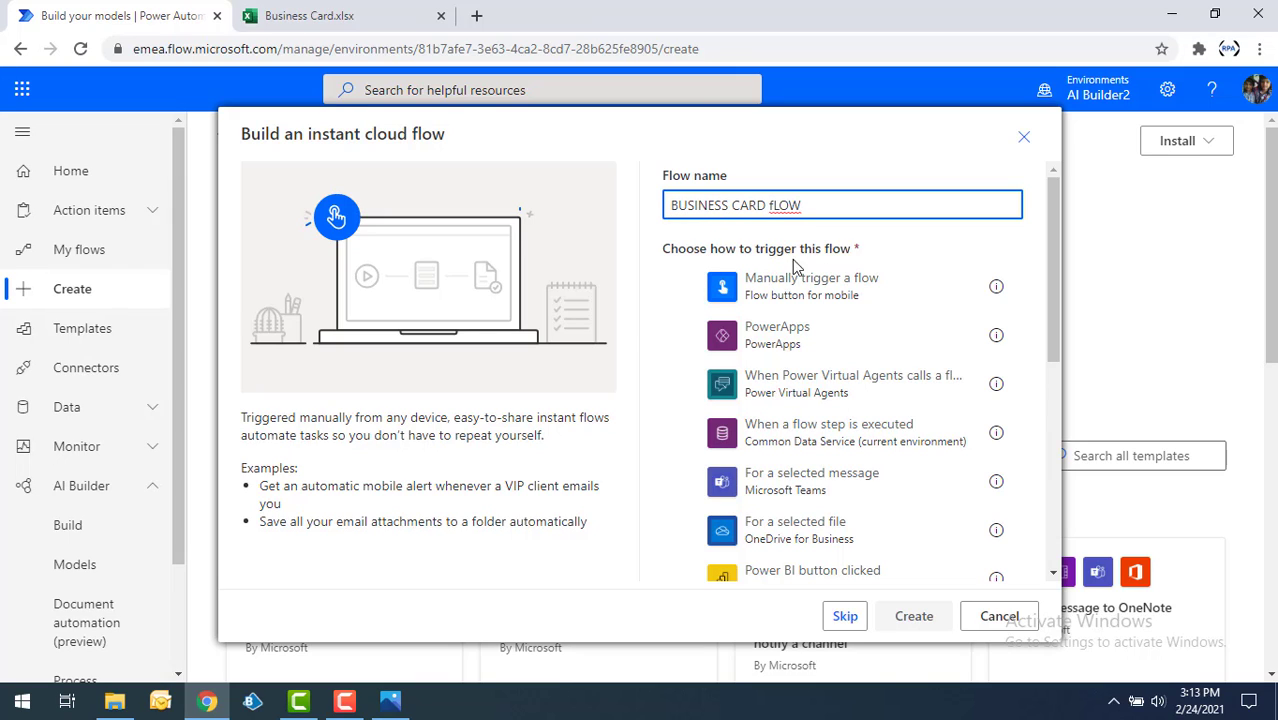
{"action": "left_click", "coordinate": [705, 287]}
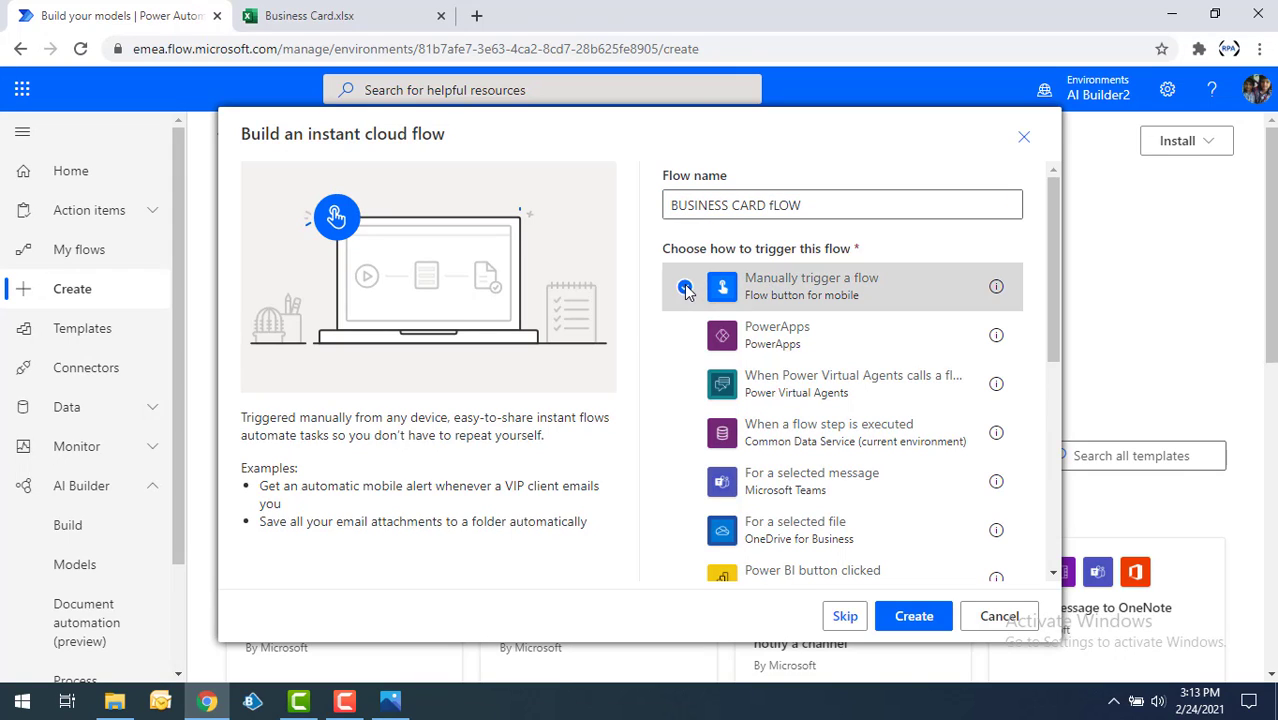
{"action": "left_click", "coordinate": [913, 614]}
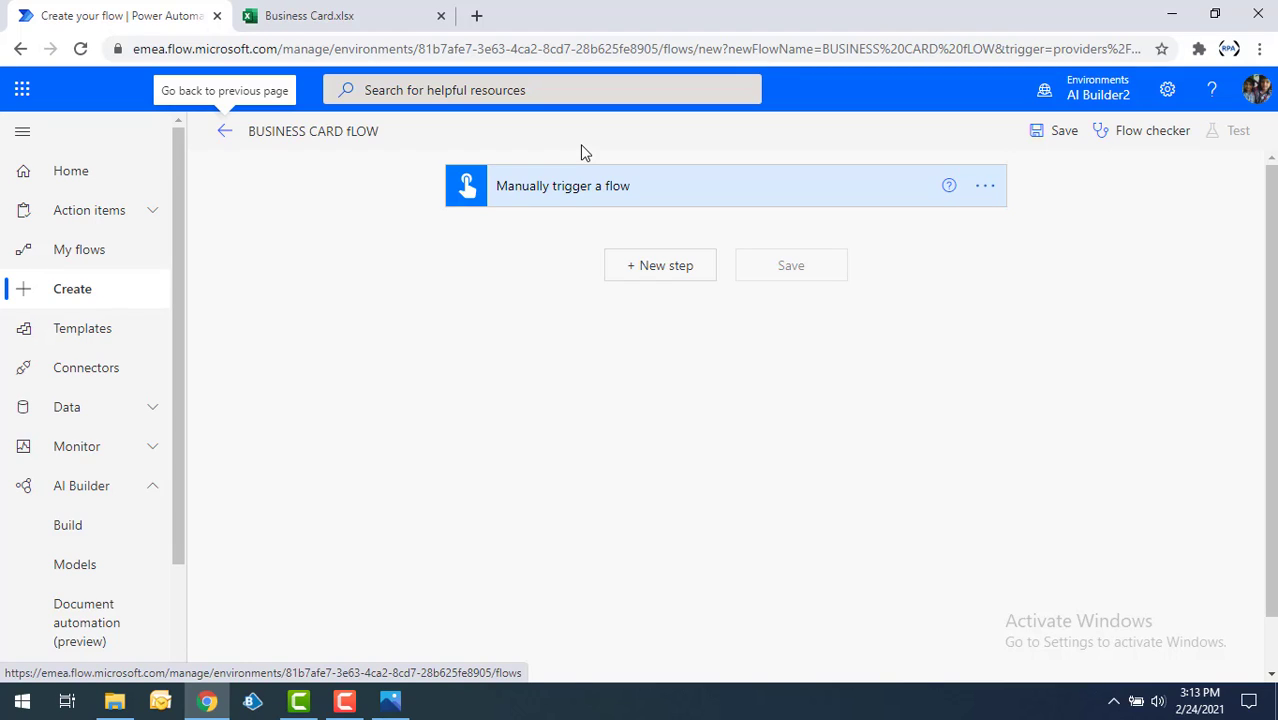
Add a File input titled "Business card Image" to the manual trigger.
{"action": "left_click", "coordinate": [657, 198]}
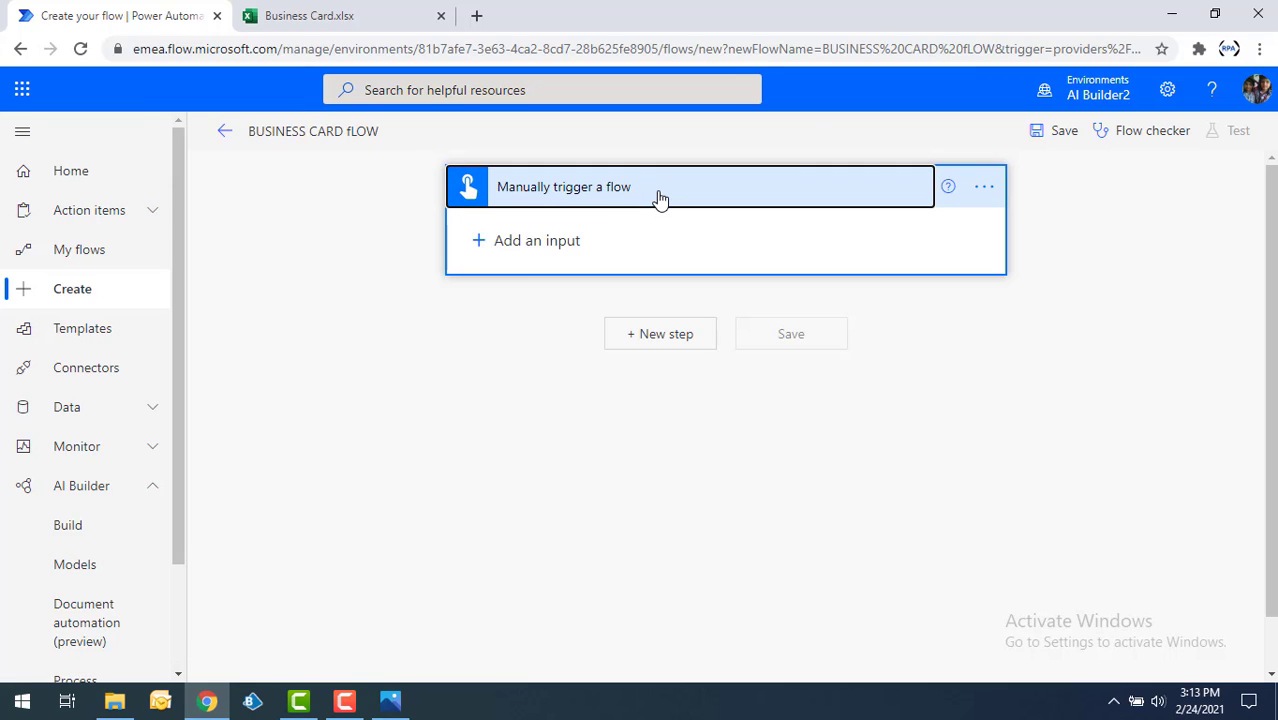
{"action": "left_click", "coordinate": [523, 244]}
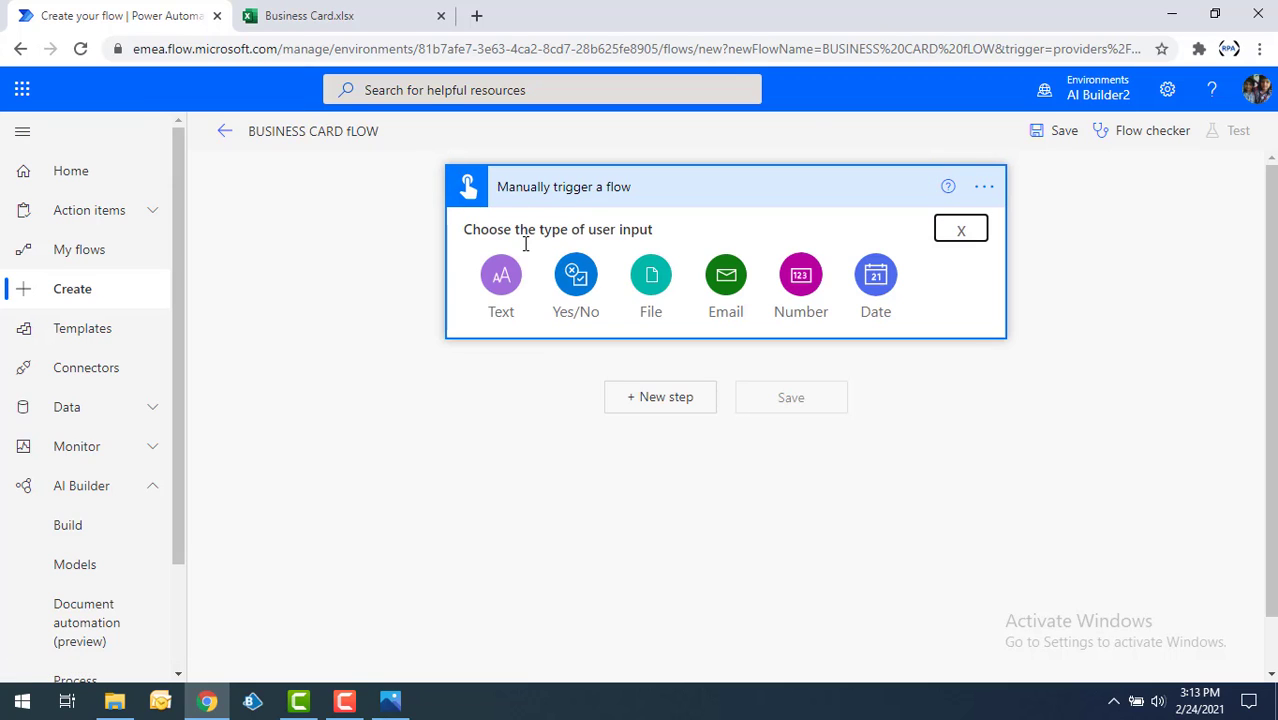
{"action": "left_click", "coordinate": [650, 285]}
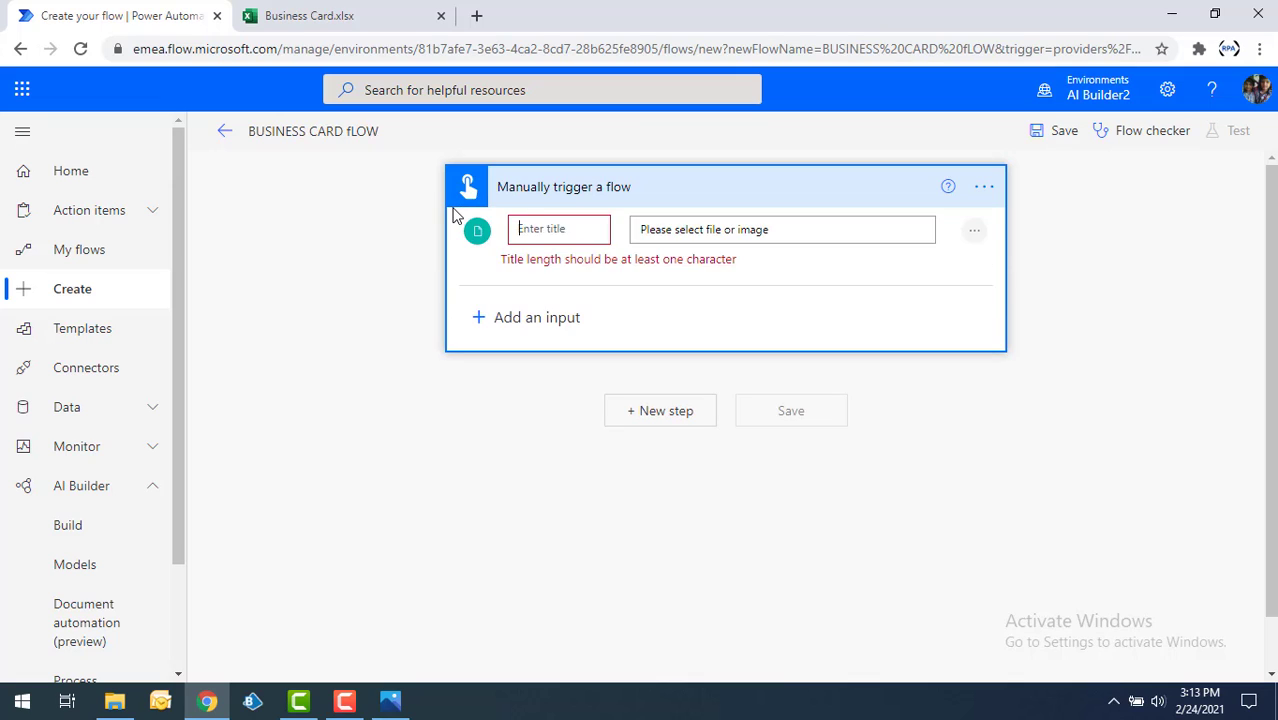
{"action": "type", "text": "Business card "}
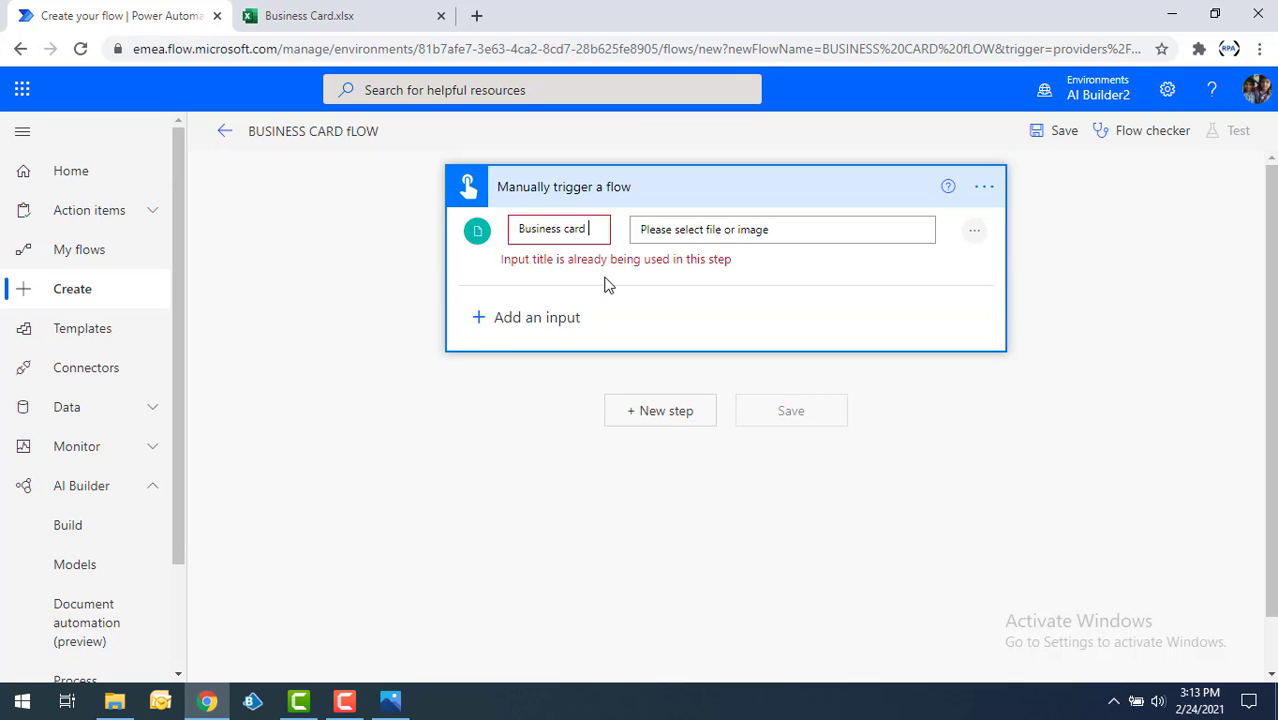
{"action": "type", "text": "Image"}
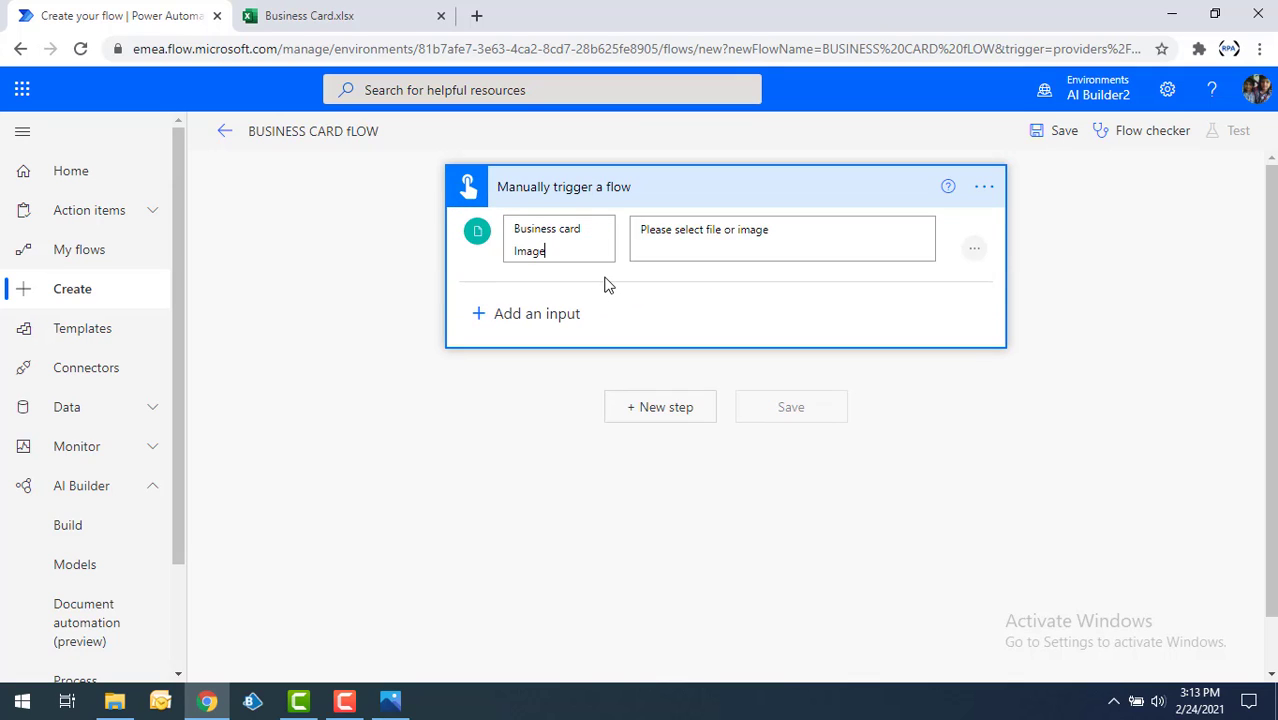
{"action": "left_click", "coordinate": [546, 403]}
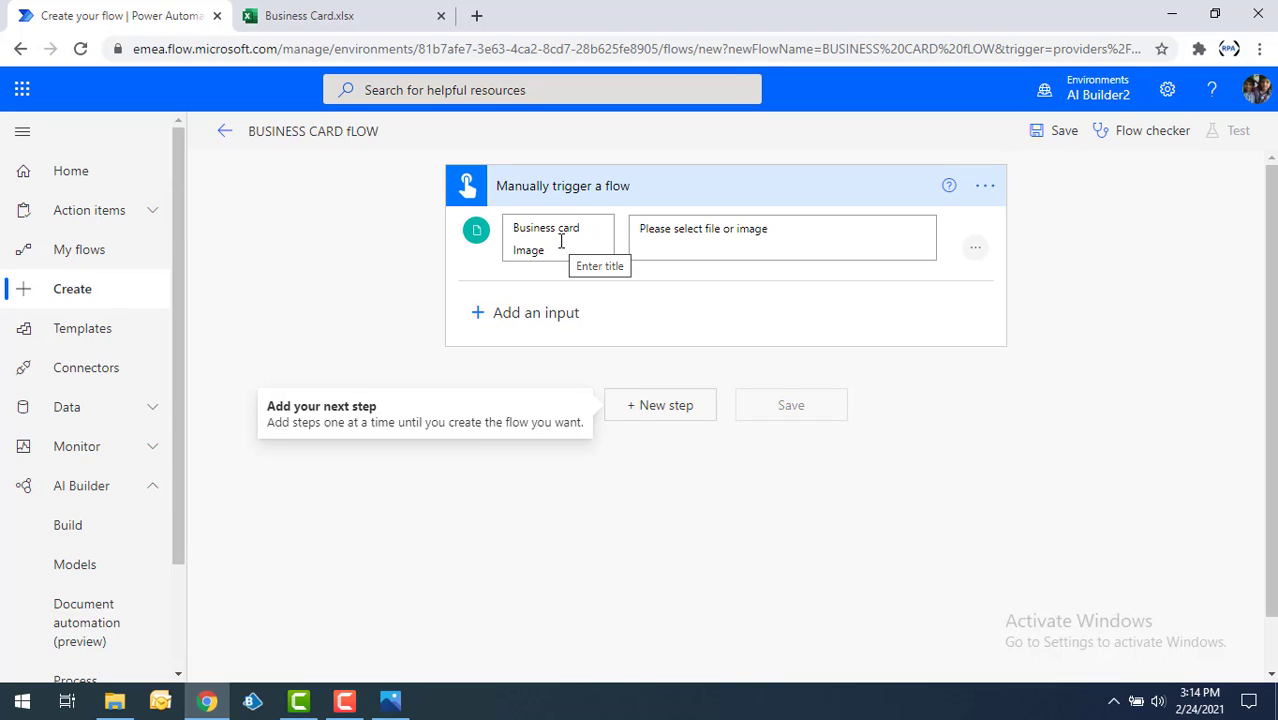
Add an AI Builder Predict action after the trigger and set its model to BusinessCard model.
{"action": "left_click", "coordinate": [675, 408]}
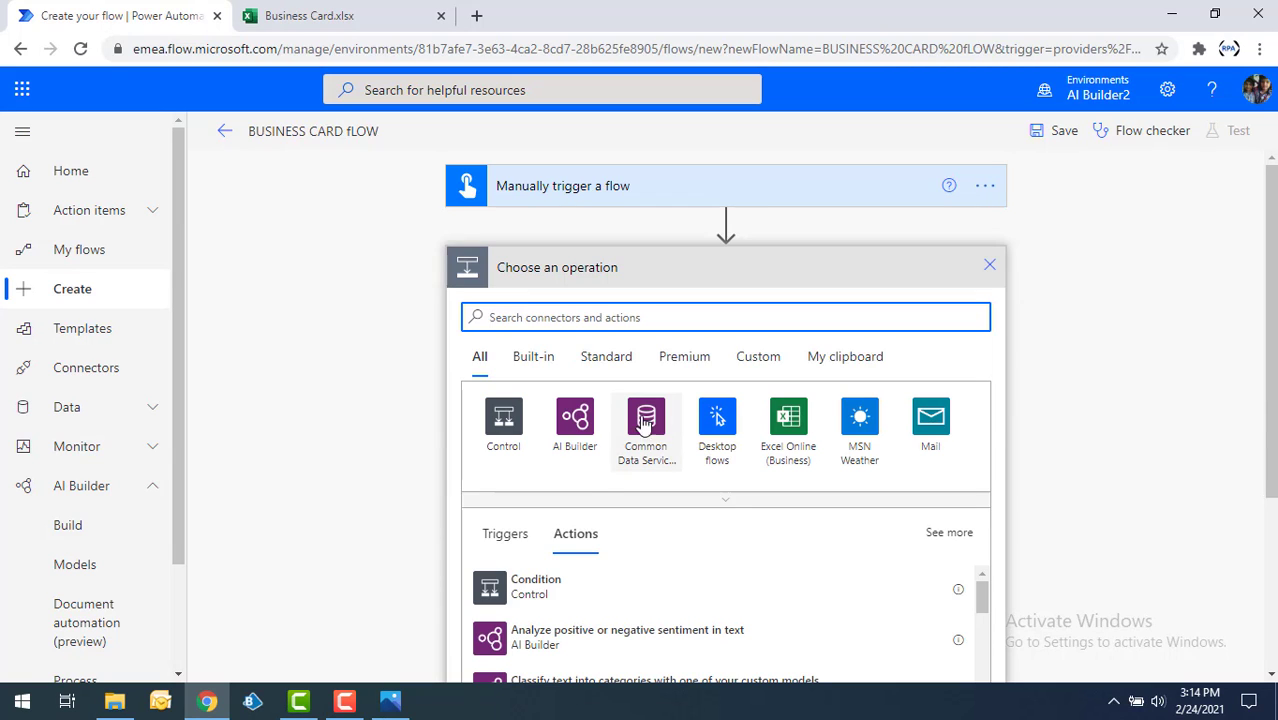
{"action": "left_click", "coordinate": [578, 438]}
{"action": "scroll", "coordinate": [585, 408], "scroll_direction": "down", "scroll_amount": 1}
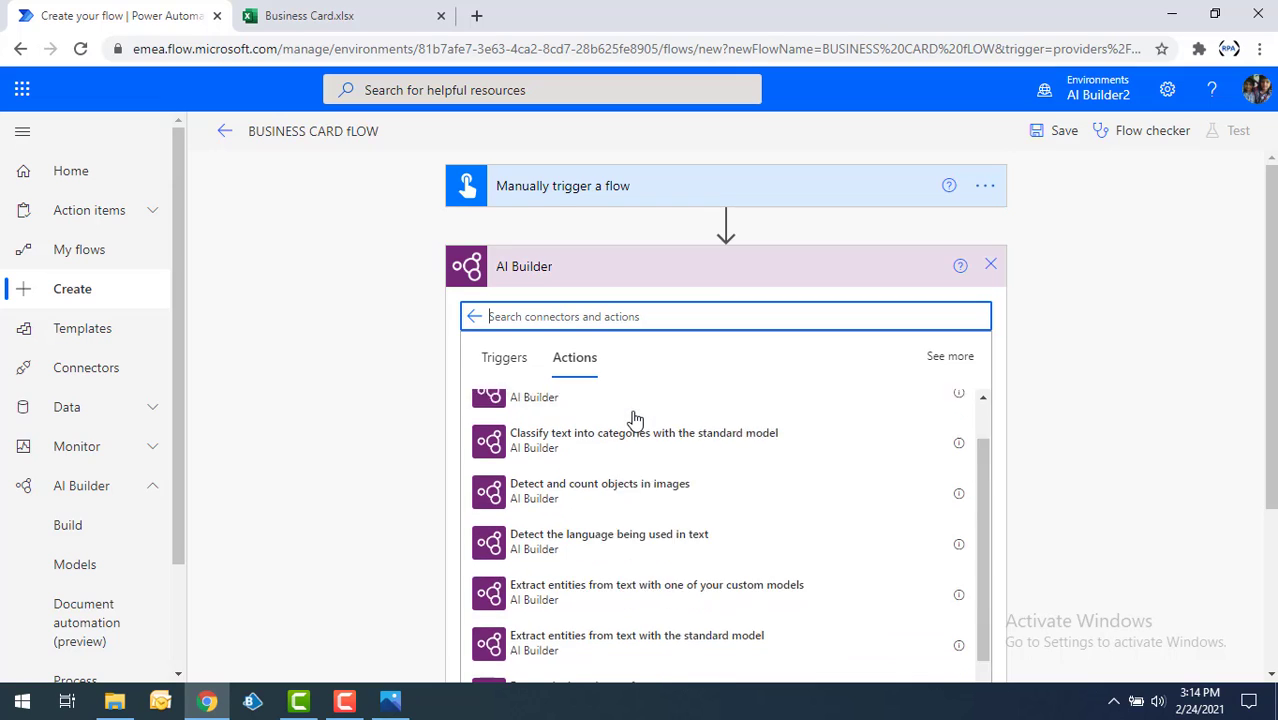
{"action": "scroll", "coordinate": [630, 470], "scroll_direction": "down", "scroll_amount": 2}
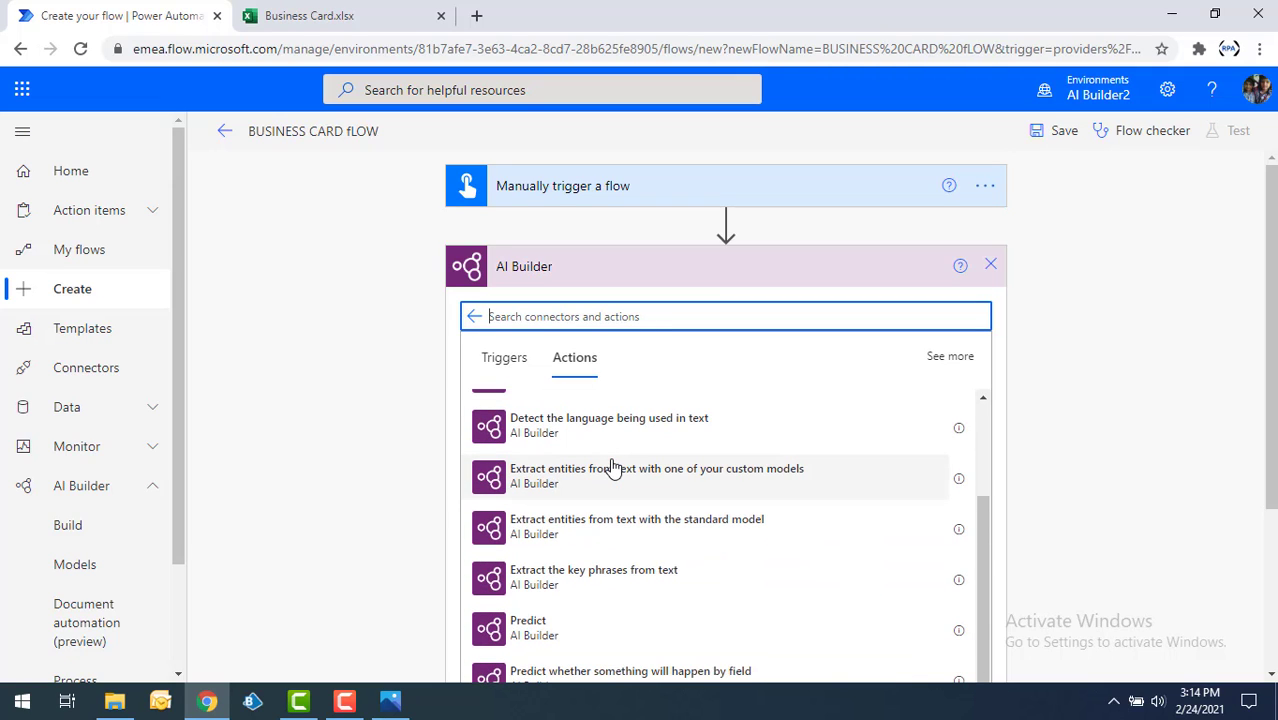
{"action": "left_click", "coordinate": [541, 633]}
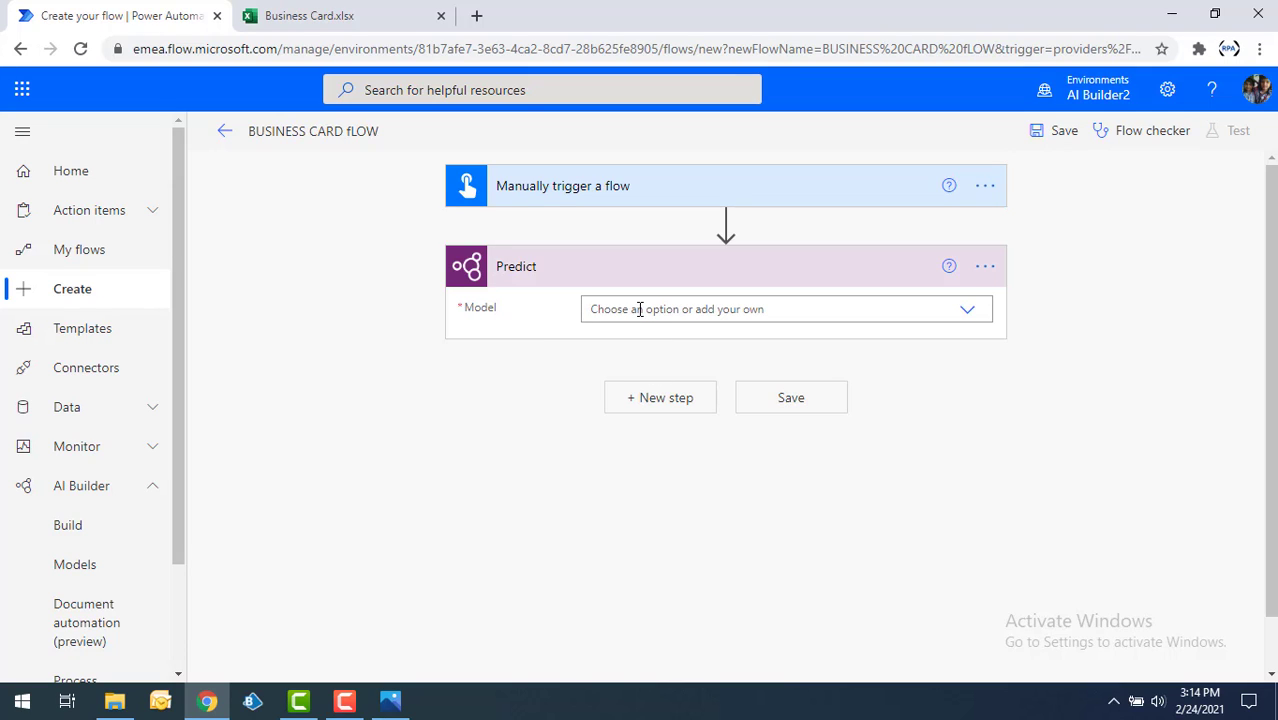
{"action": "left_click", "coordinate": [967, 311]}
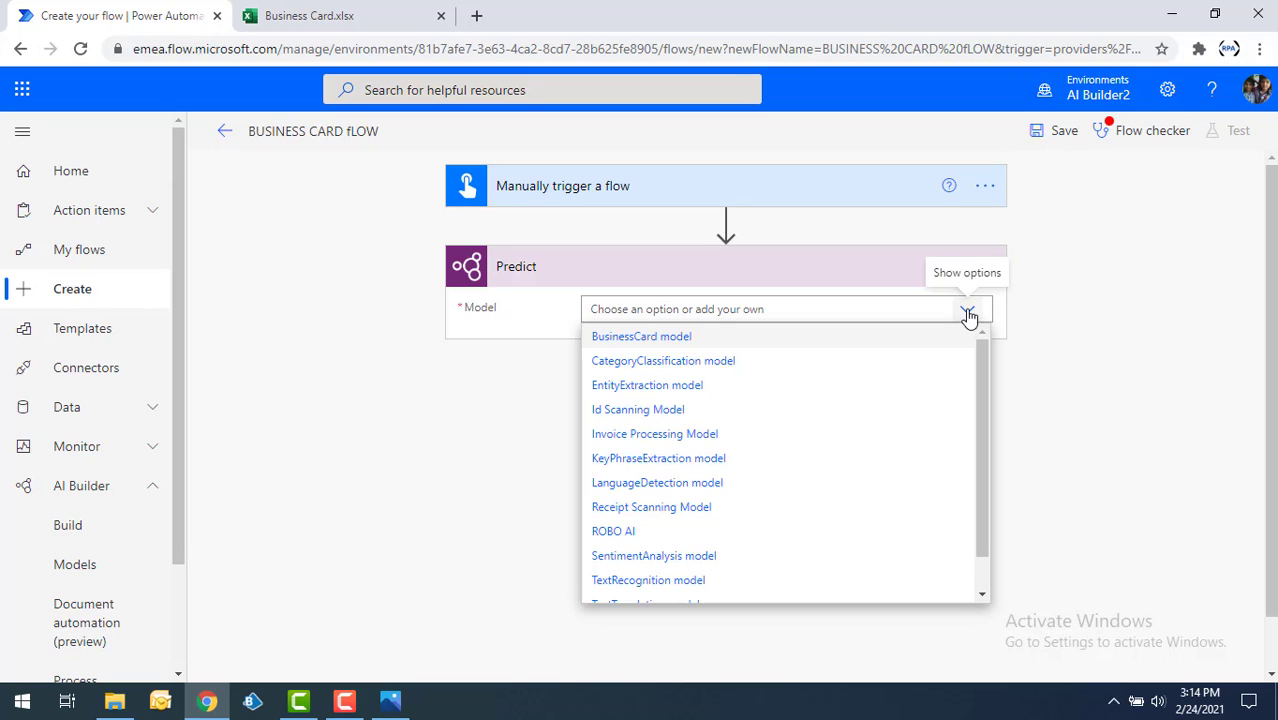
{"action": "left_click", "coordinate": [676, 338]}
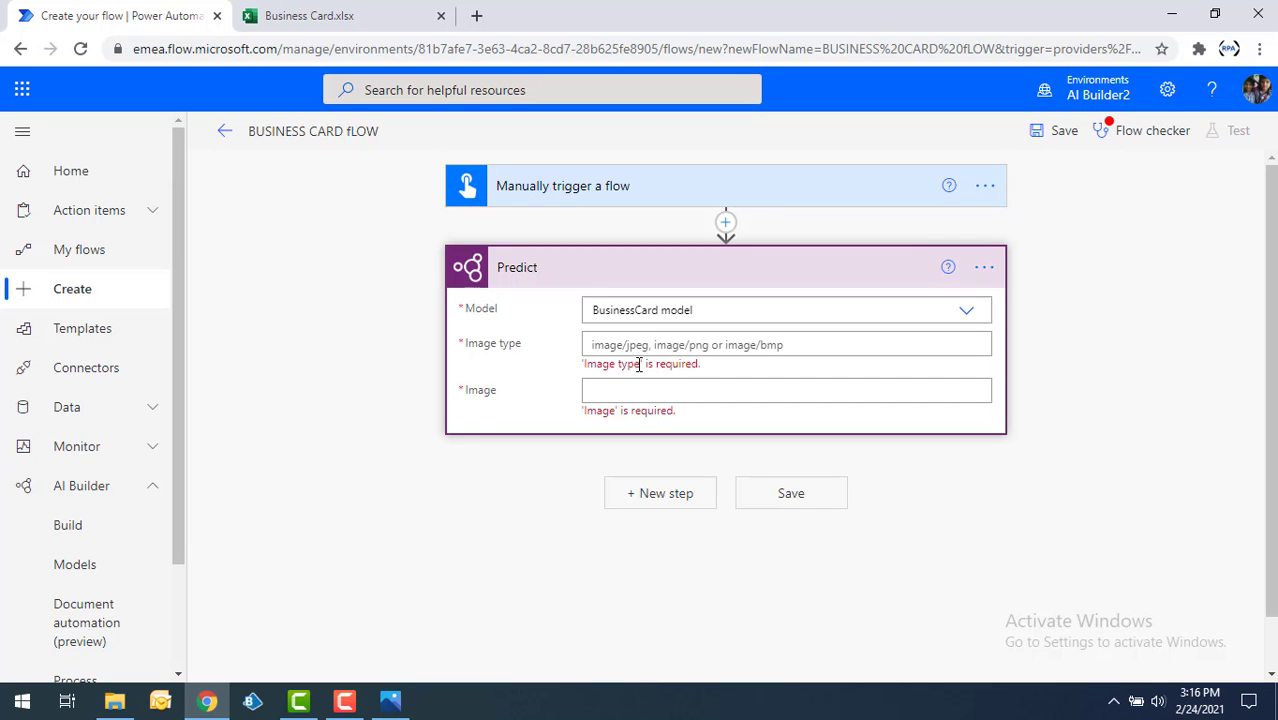
Set the Predict action's image type to image/jpeg and its image to the trigger's "Business card Image" dynamic content.
{"action": "left_click", "coordinate": [615, 344]}
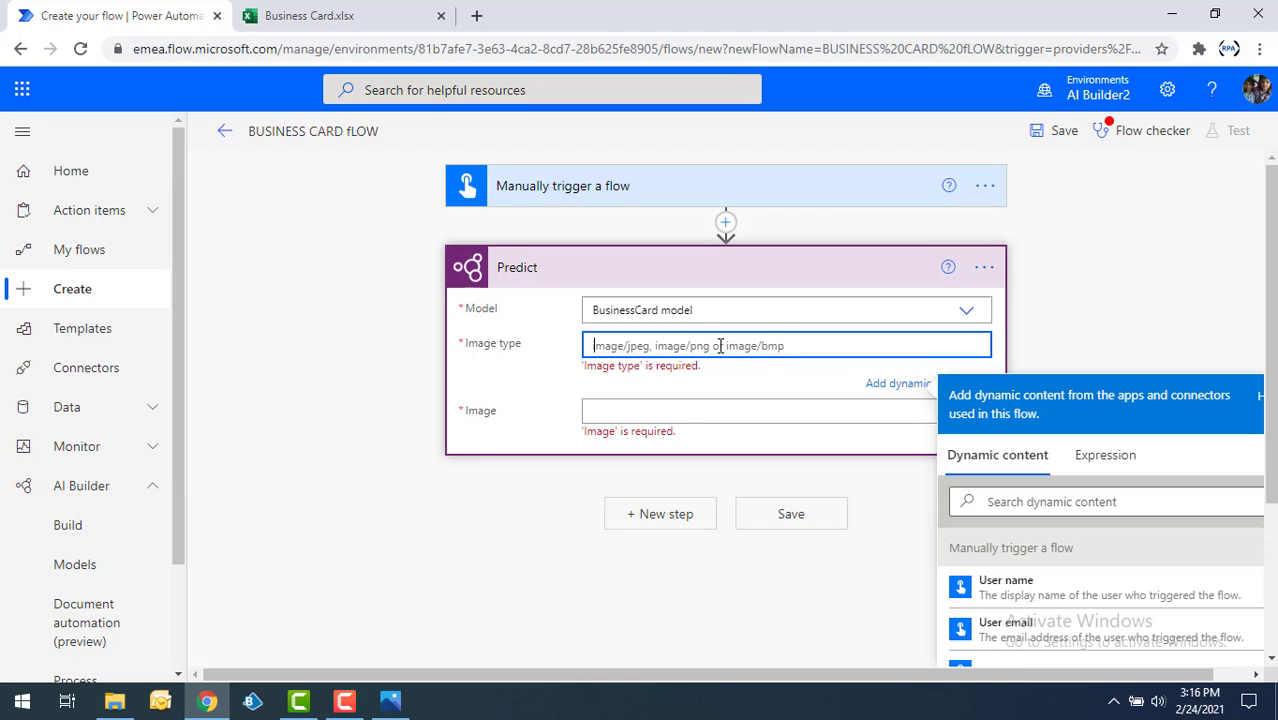
{"action": "type", "text": "image"}
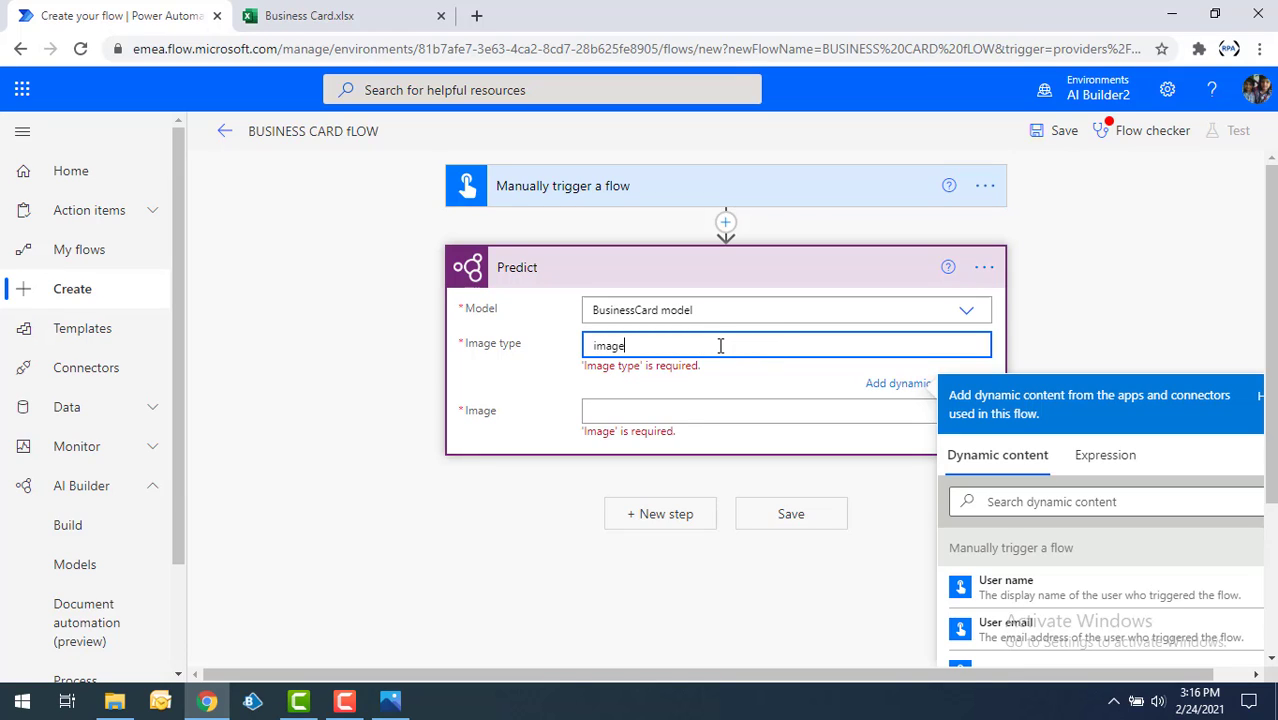
{"action": "type", "text": "/jpeg"}
{"action": "left_click", "coordinate": [655, 412]}
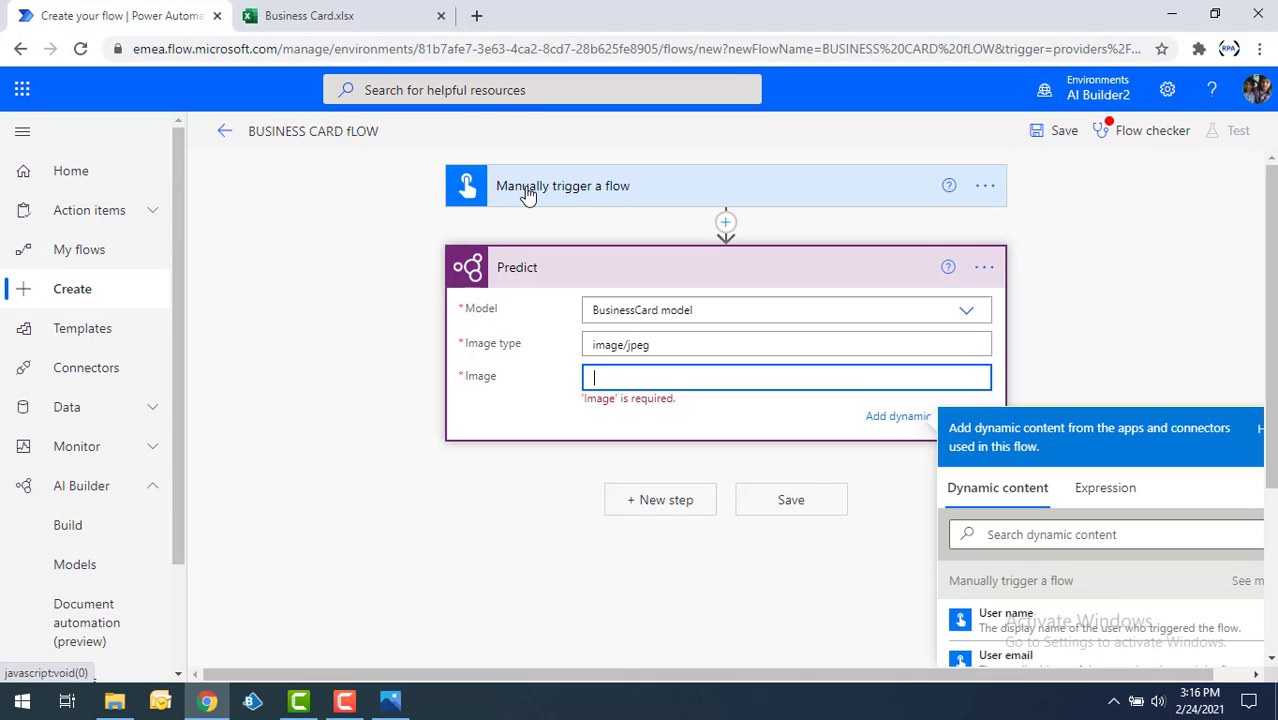
{"action": "left_click", "coordinate": [1030, 534]}
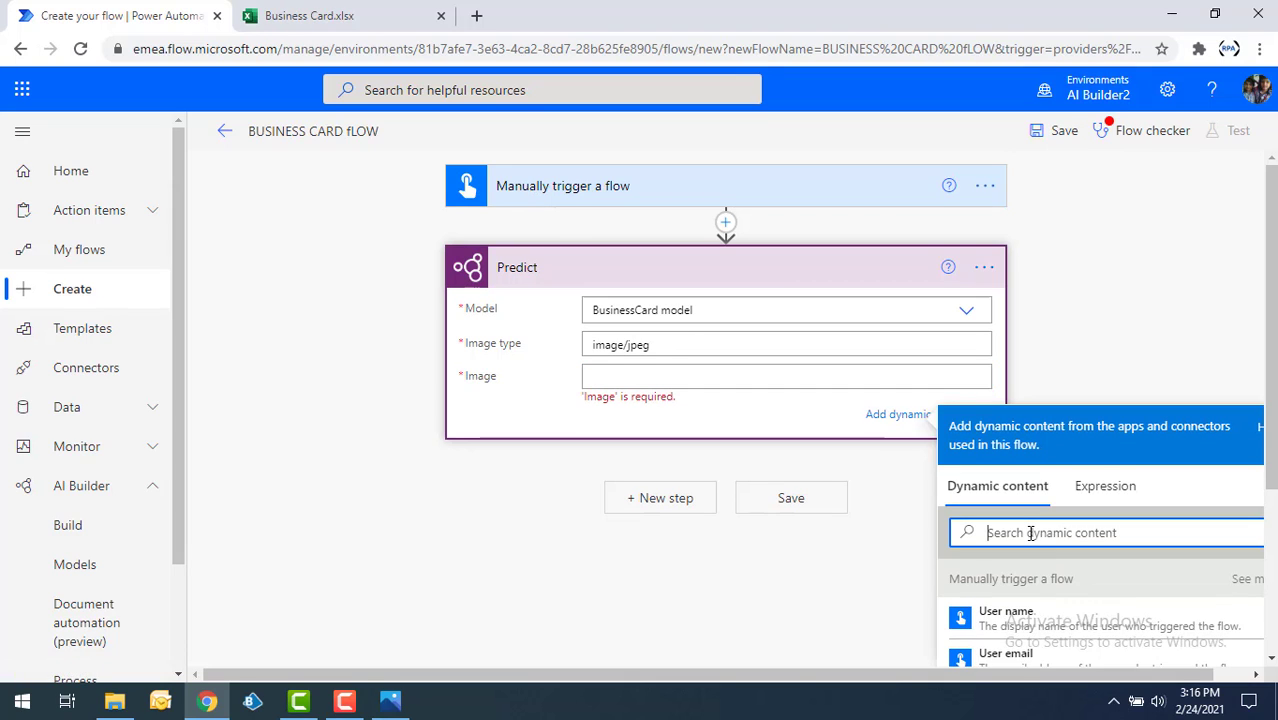
{"action": "type", "text": "business"}
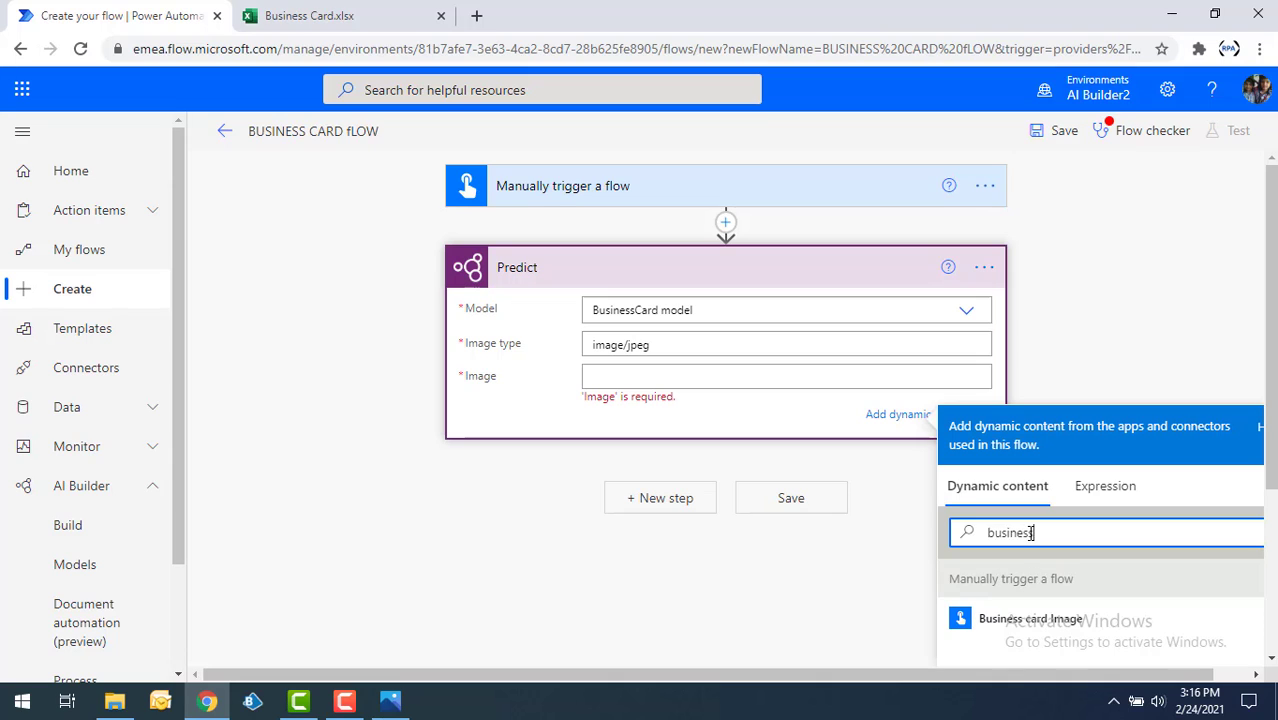
{"action": "left_click", "coordinate": [1040, 620]}
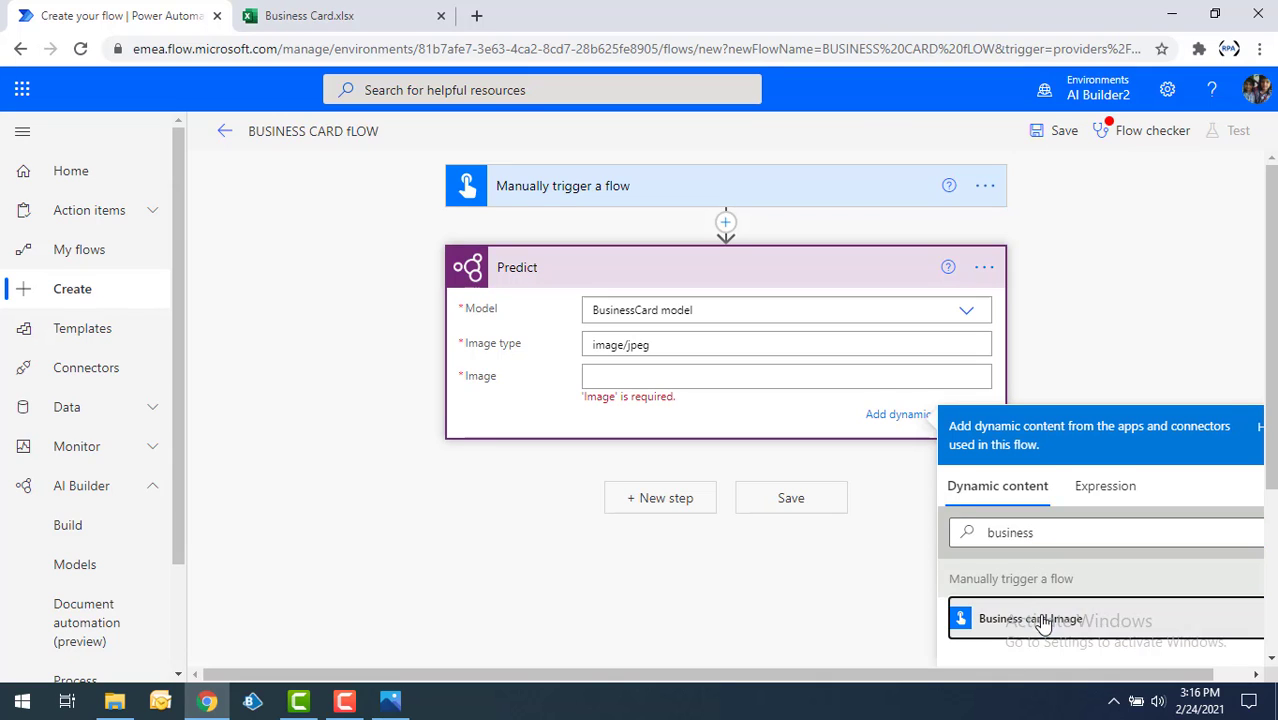
{"action": "left_click", "coordinate": [555, 400]}
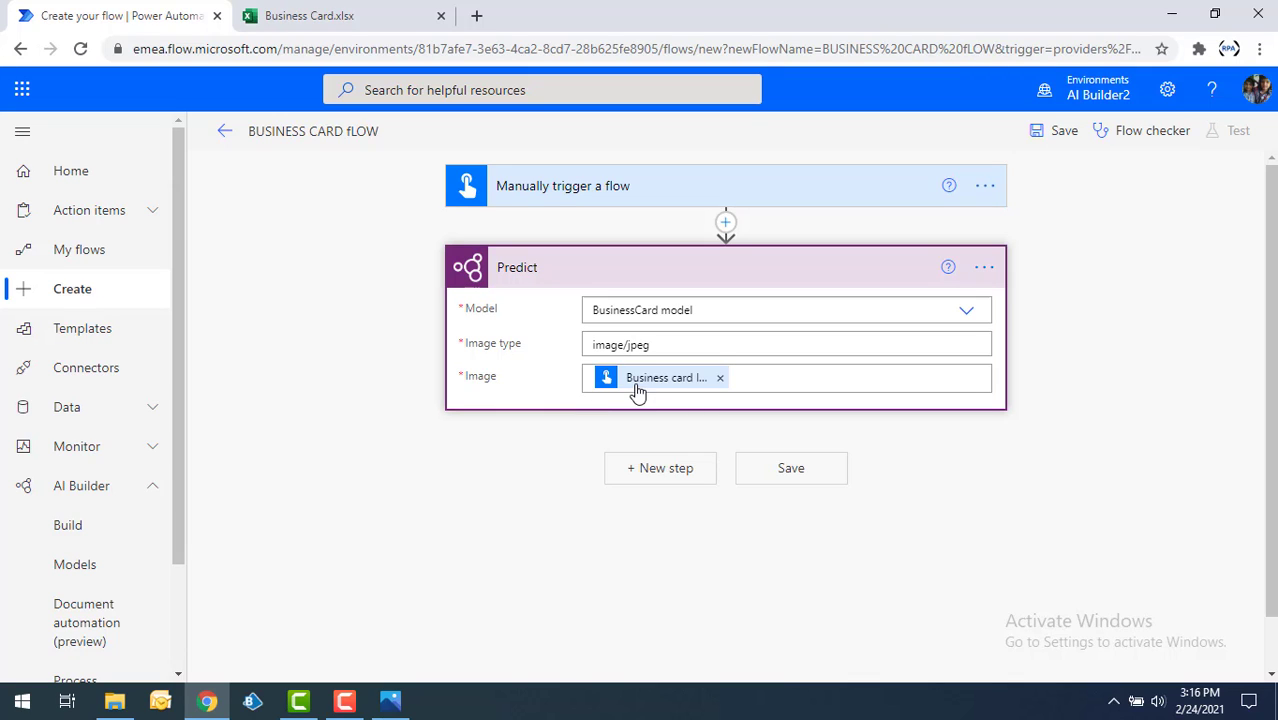
Add an Excel Online (Business) "Add a row into a table" action after Predict, with location OneDrive for Business and document library OneDrive.
{"action": "left_click", "coordinate": [670, 470]}
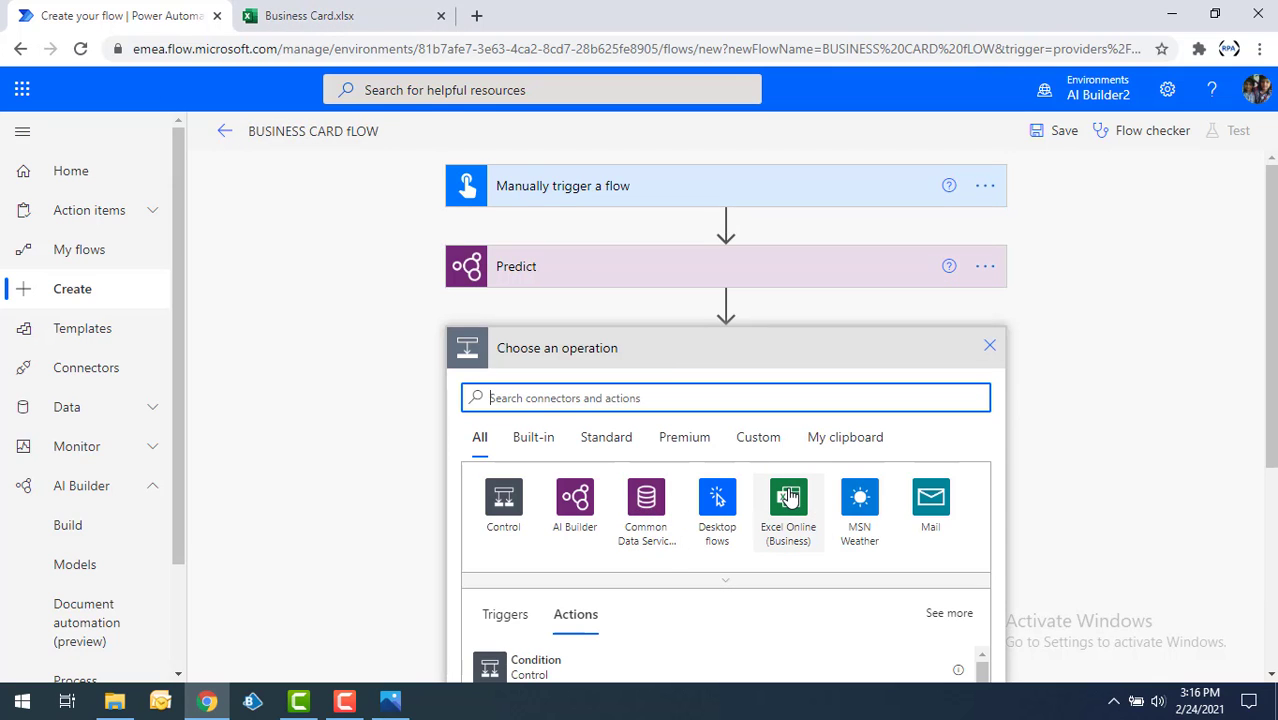
{"action": "left_click", "coordinate": [788, 497]}
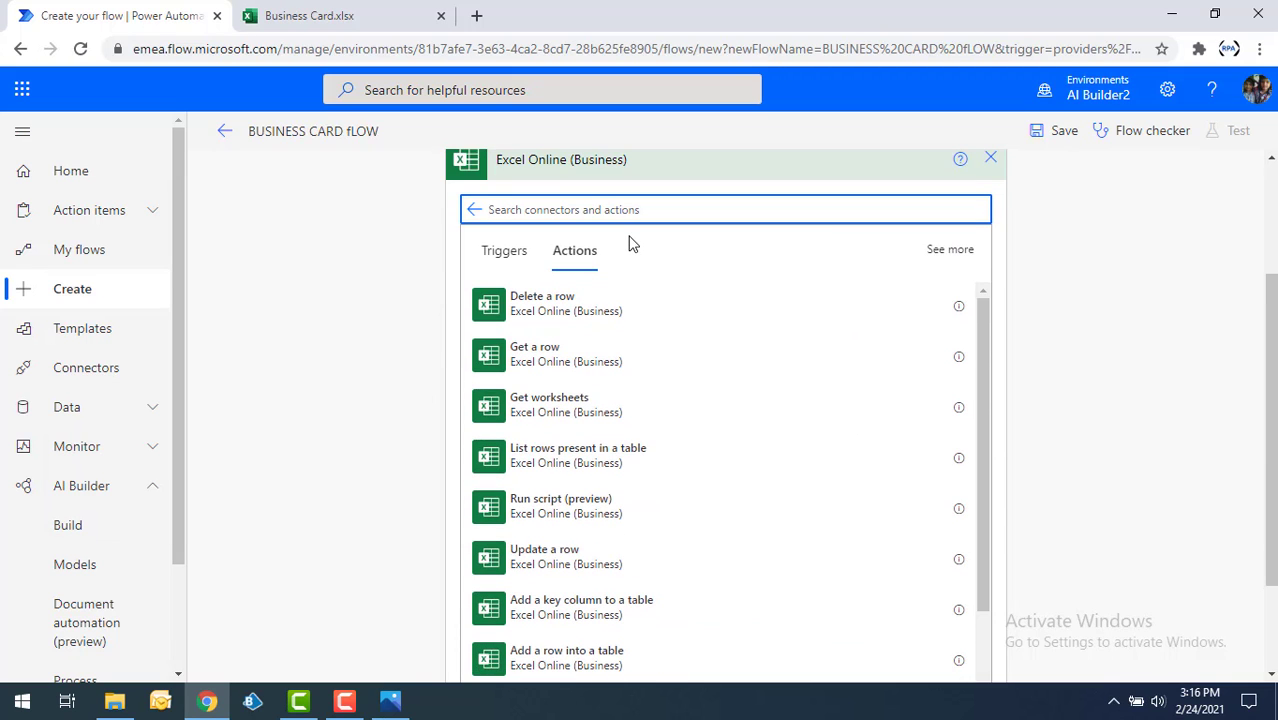
{"action": "type", "text": "add"}
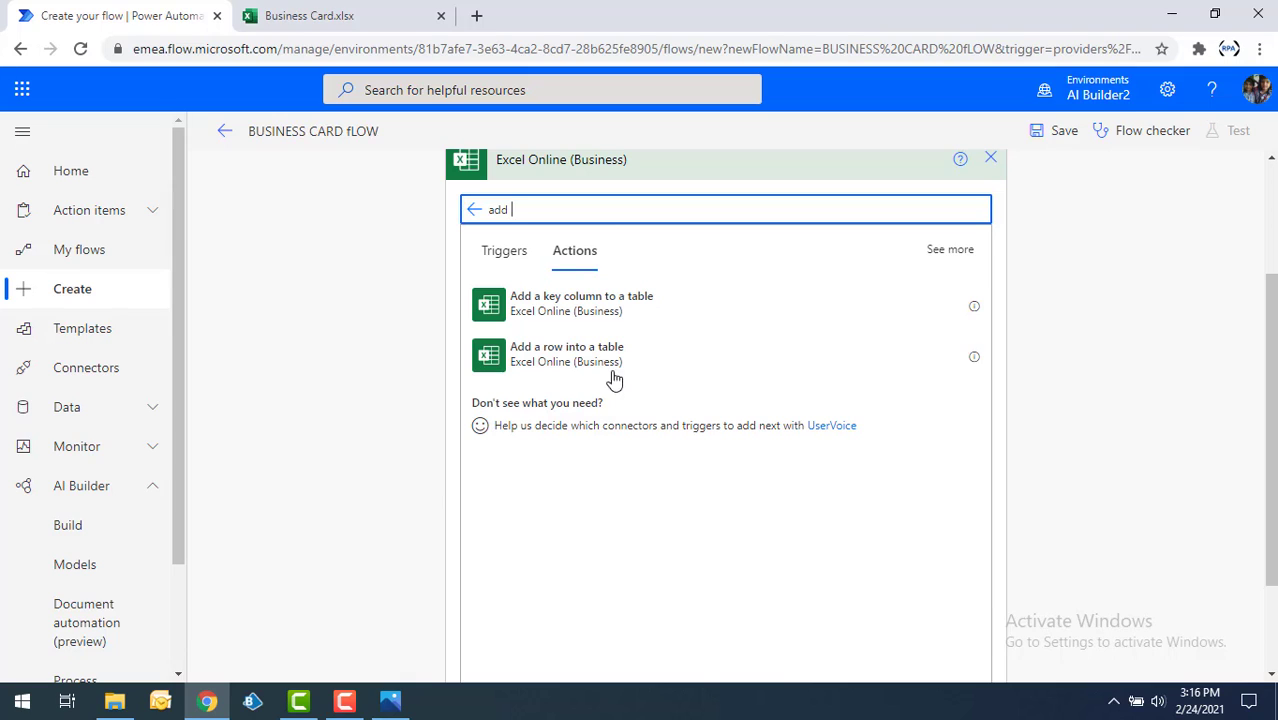
{"action": "left_click", "coordinate": [605, 358]}
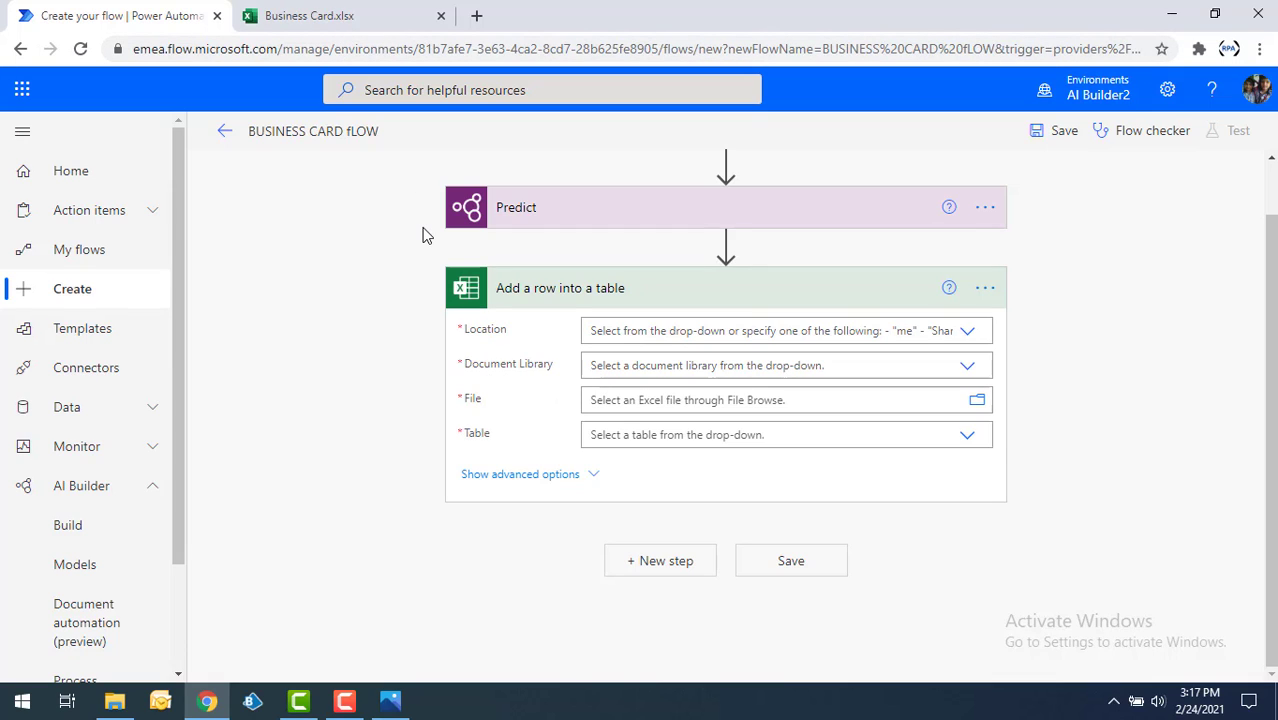
Set the Excel action's file to /Business Card.xlsx and its table to Table1.
{"action": "left_click", "coordinate": [688, 400]}
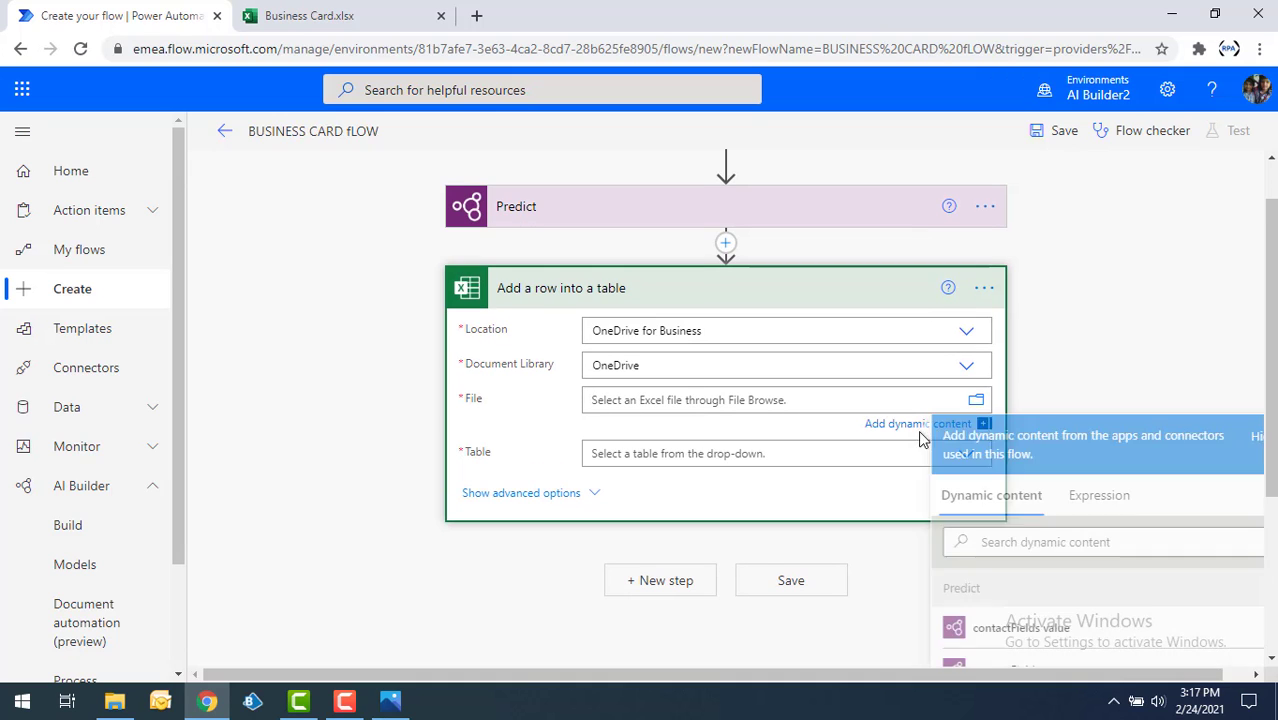
{"action": "left_click", "coordinate": [975, 403]}
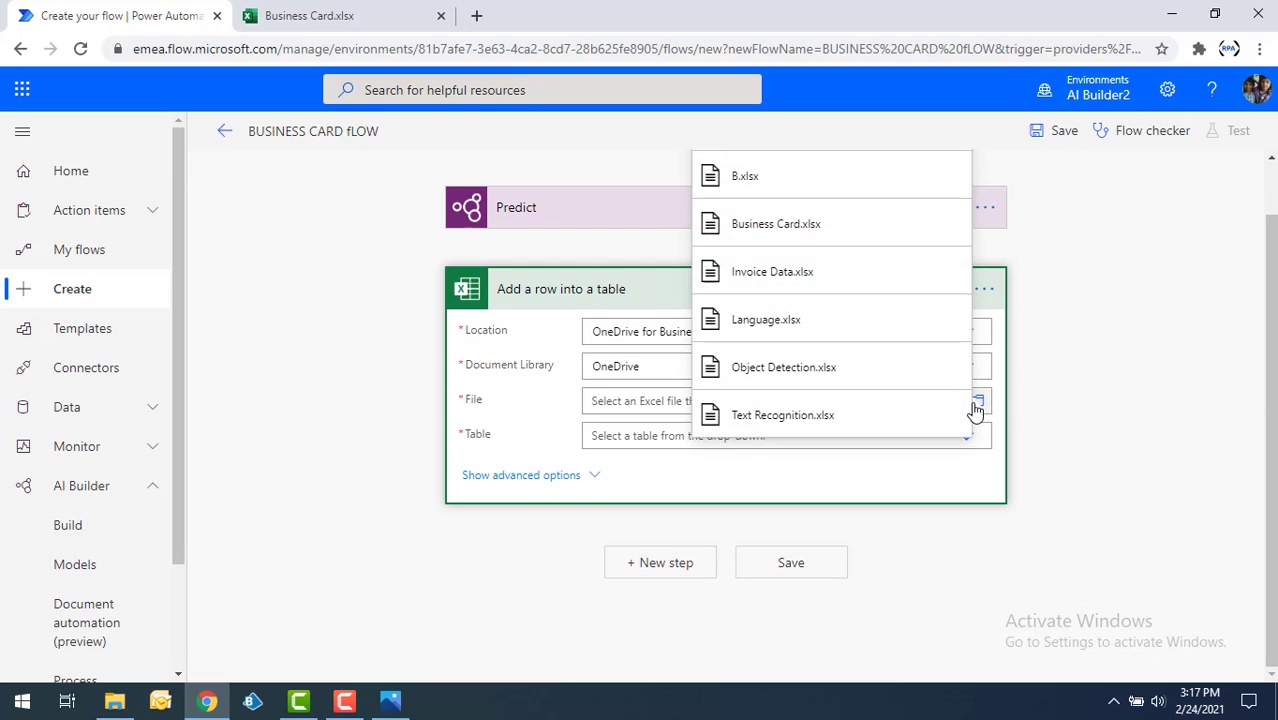
{"action": "left_click", "coordinate": [824, 236]}
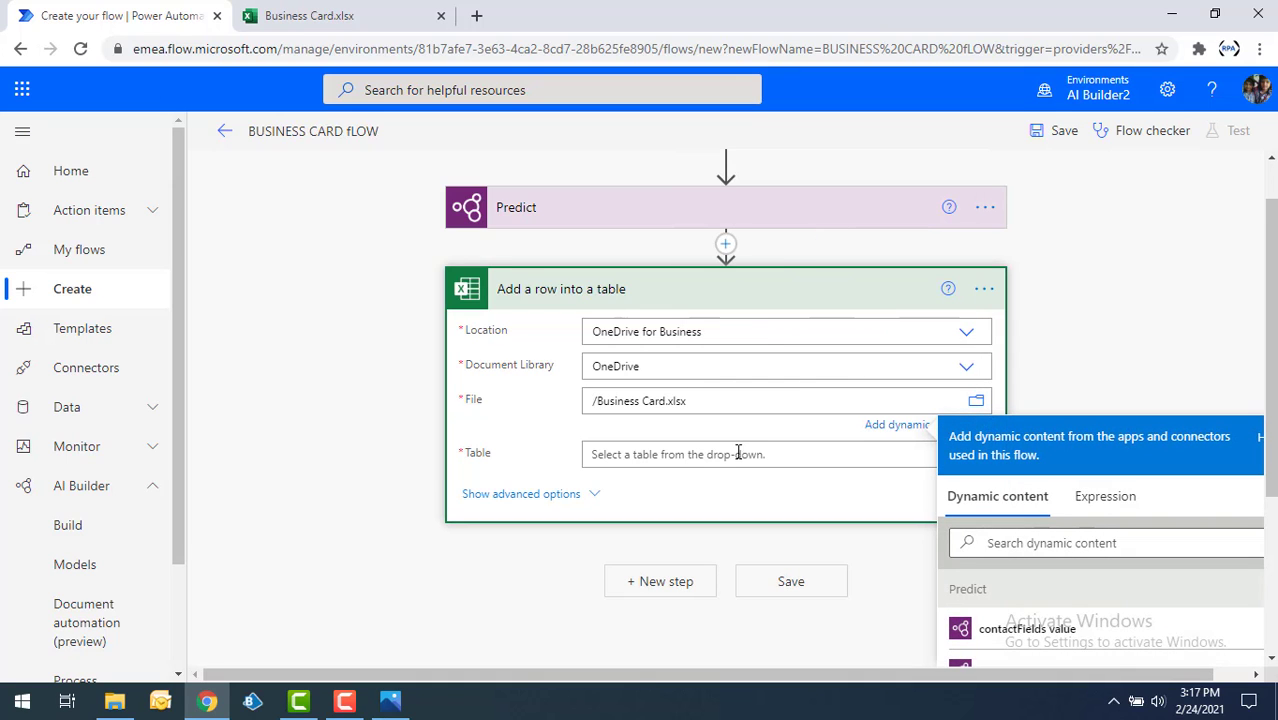
{"action": "left_click", "coordinate": [727, 455]}
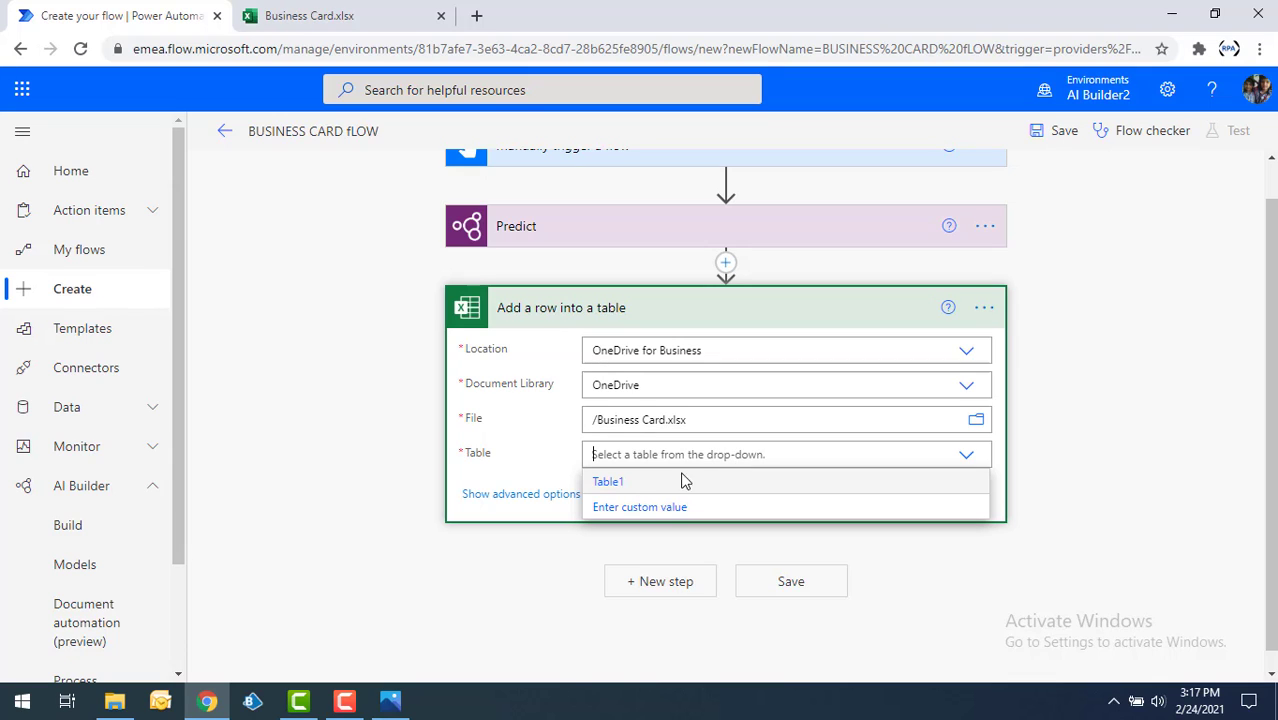
{"action": "left_click", "coordinate": [626, 484]}
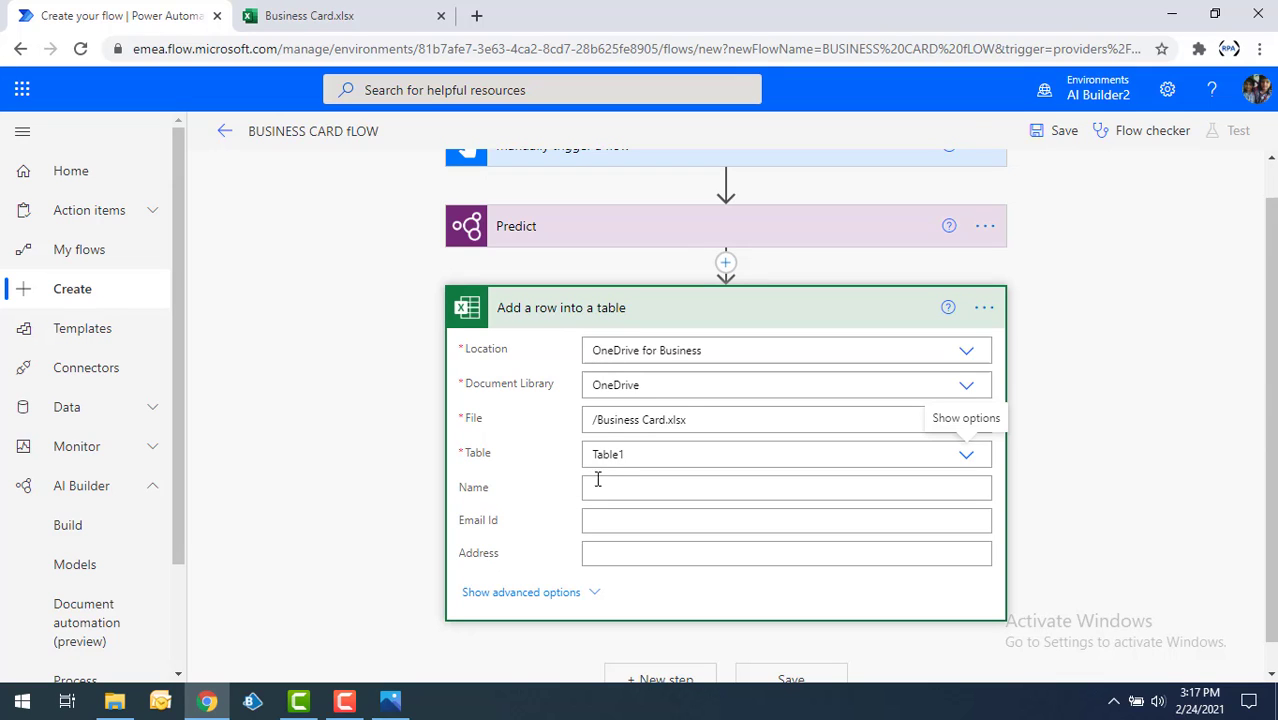
Map the Excel row's Name column to the Predict output "Contact first name".
{"action": "left_click", "coordinate": [599, 488]}
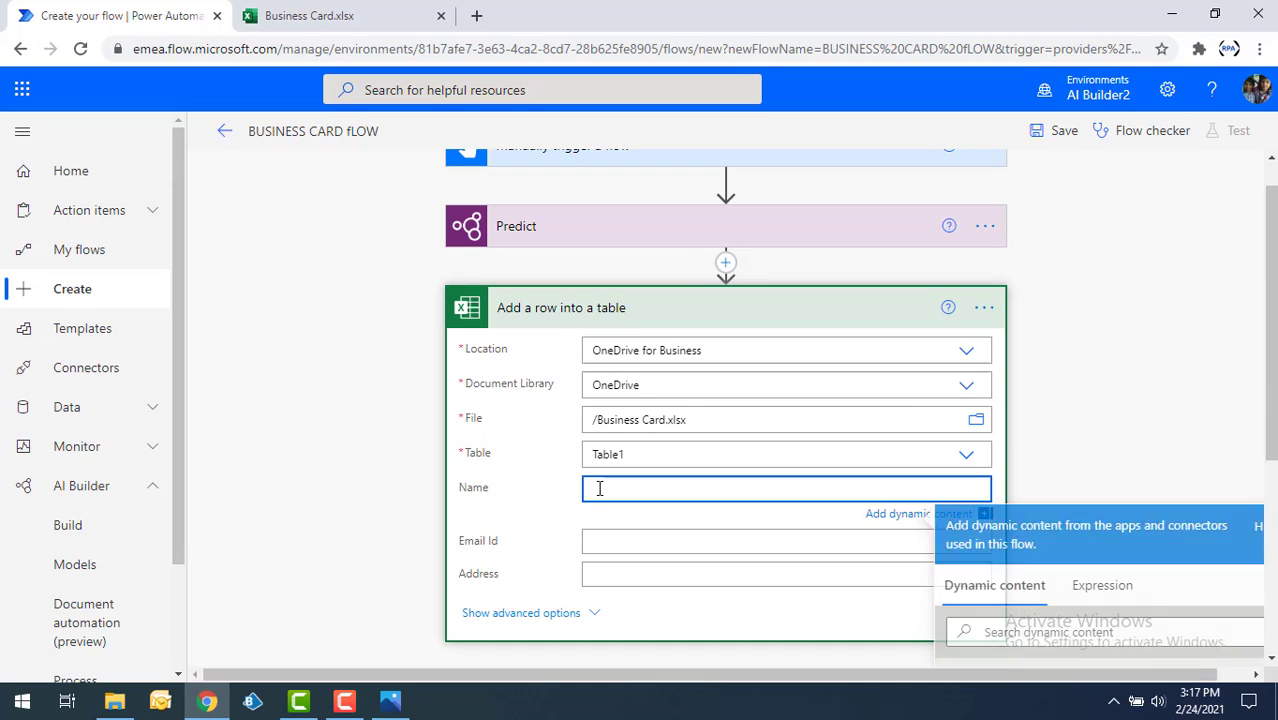
{"action": "scroll", "coordinate": [1087, 480], "scroll_direction": "down", "scroll_amount": 1}
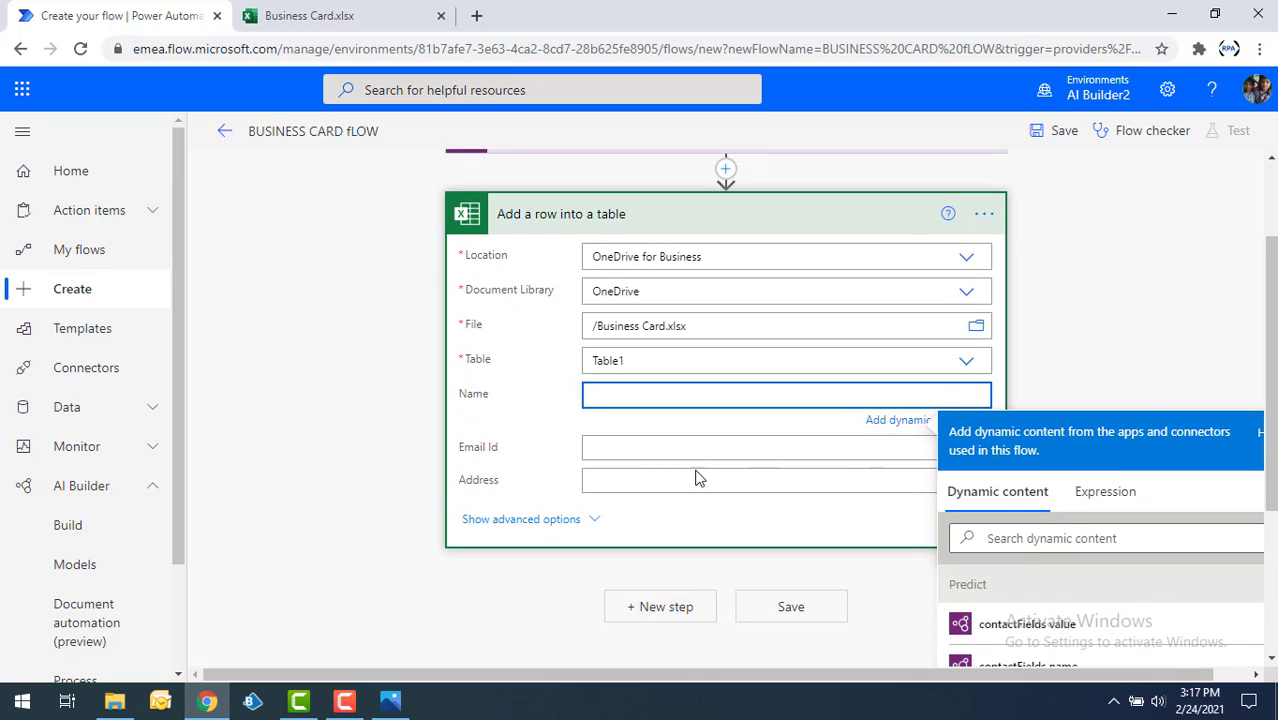
{"action": "scroll", "coordinate": [685, 476], "scroll_direction": "up", "scroll_amount": 1}
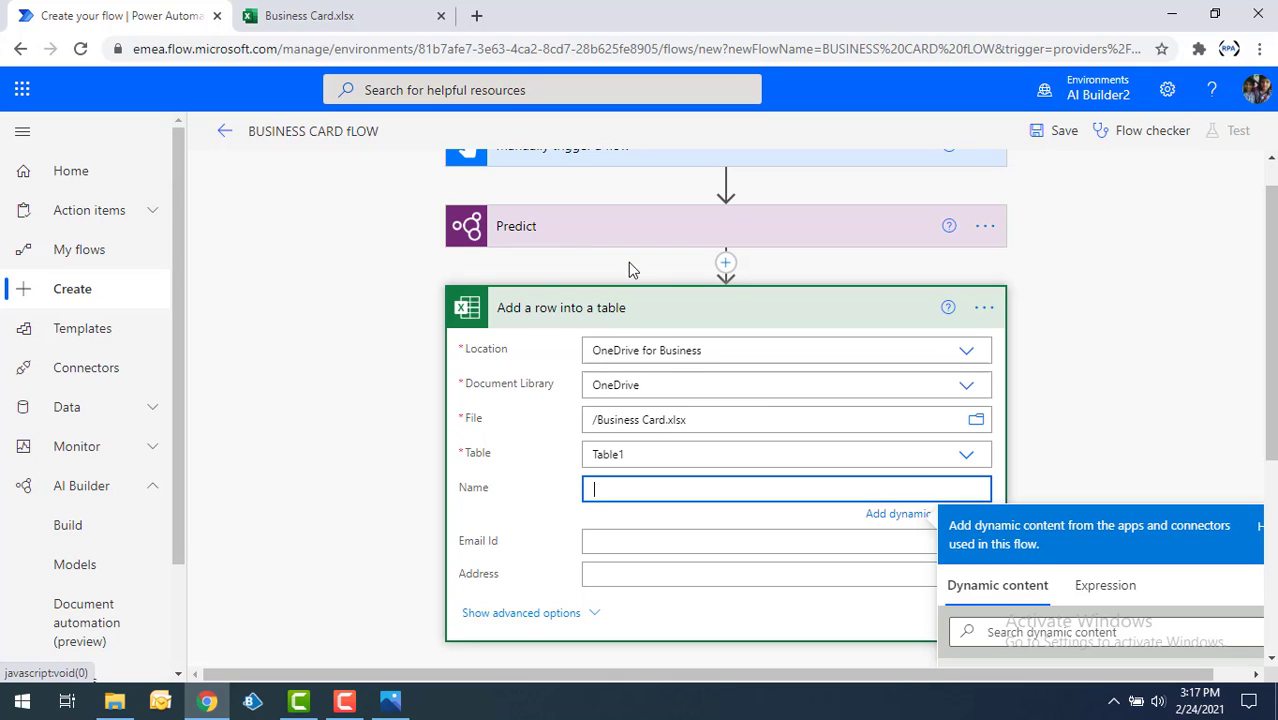
{"action": "scroll", "coordinate": [1066, 515], "scroll_direction": "down", "scroll_amount": 1}
{"action": "scroll", "coordinate": [1071, 579], "scroll_direction": "down", "scroll_amount": 5}
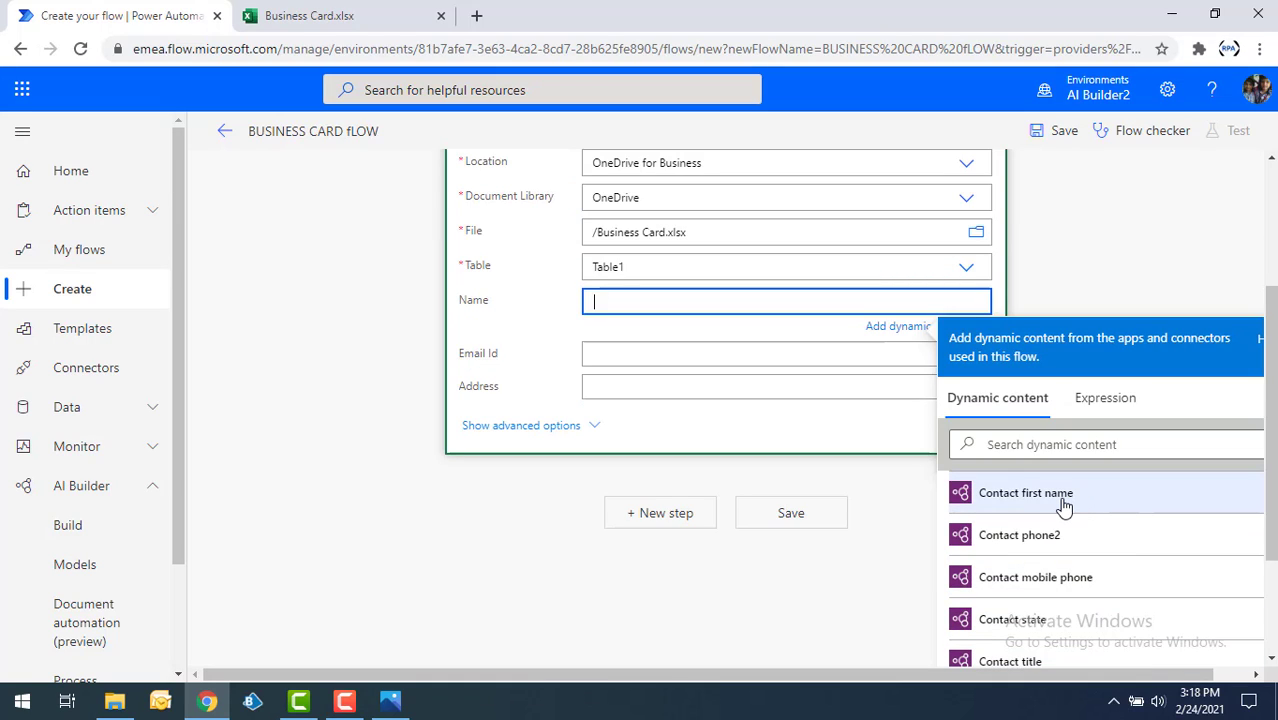
{"action": "left_click", "coordinate": [1064, 507]}
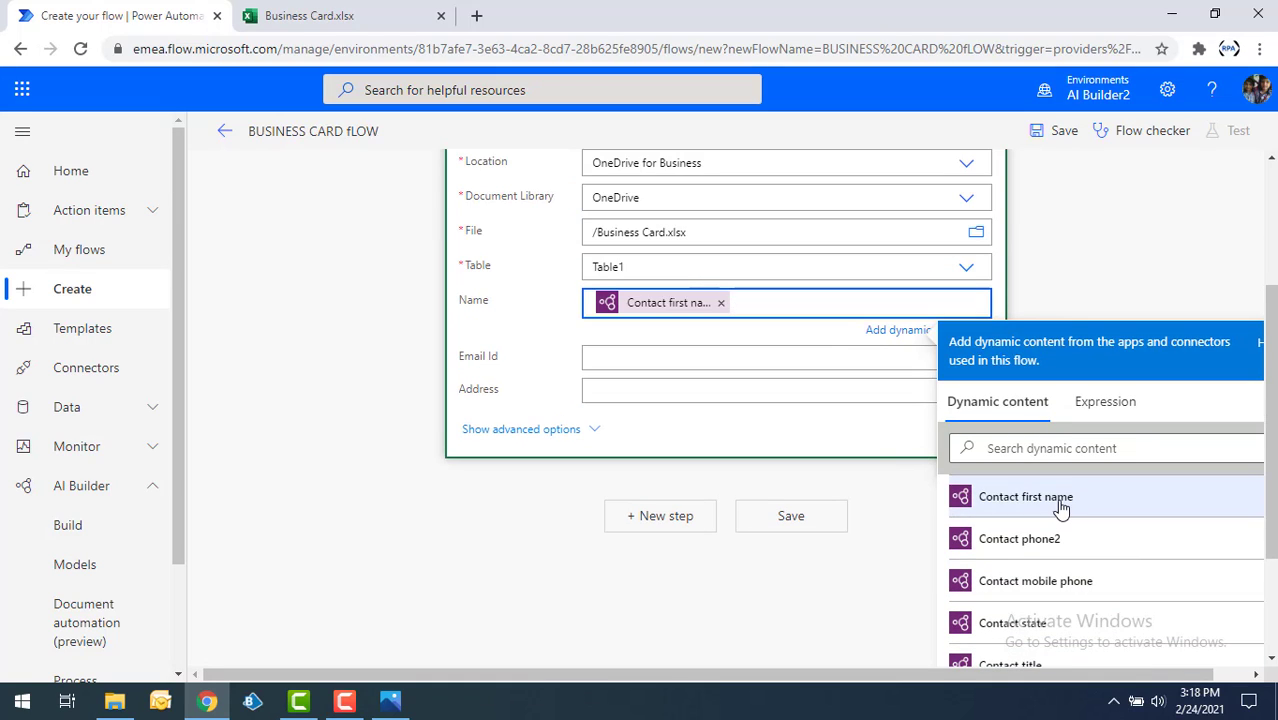
Map the Excel row's Email Id column to the Predict output "Contact email".
{"action": "left_click", "coordinate": [605, 360]}
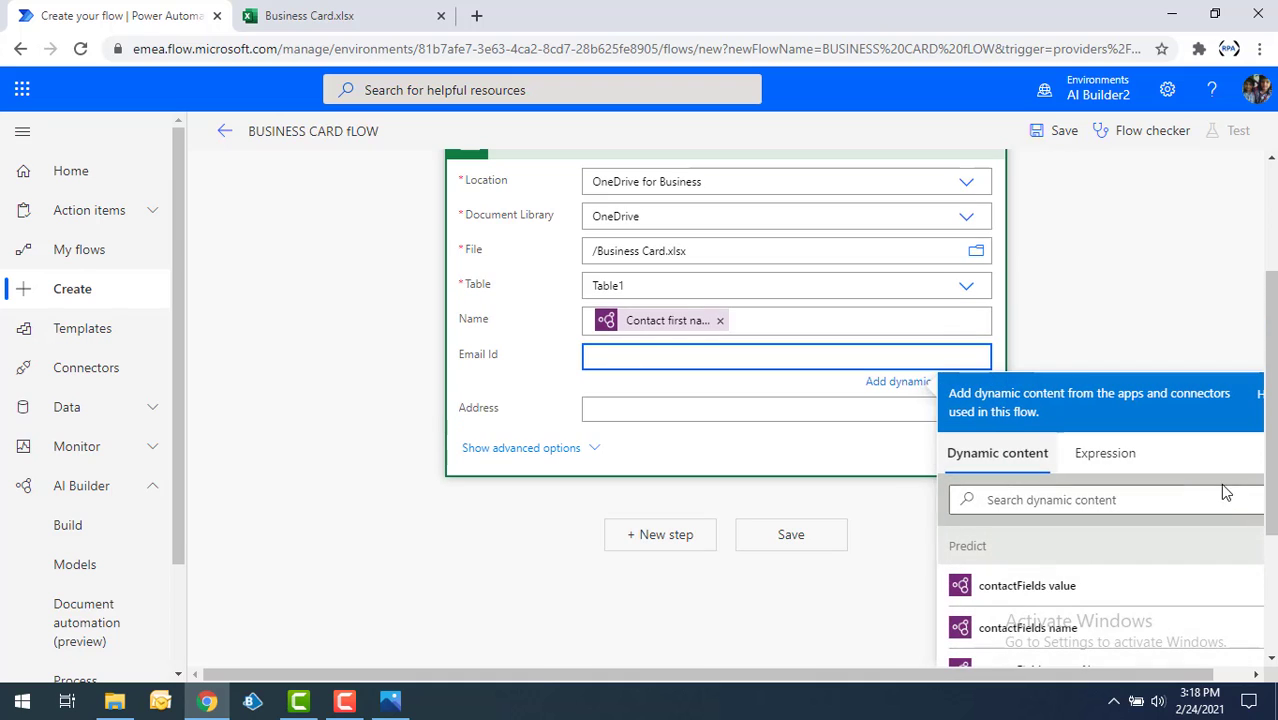
{"action": "scroll", "coordinate": [1152, 620], "scroll_direction": "down", "scroll_amount": 2}
{"action": "scroll", "coordinate": [1152, 620], "scroll_direction": "down", "scroll_amount": 1}
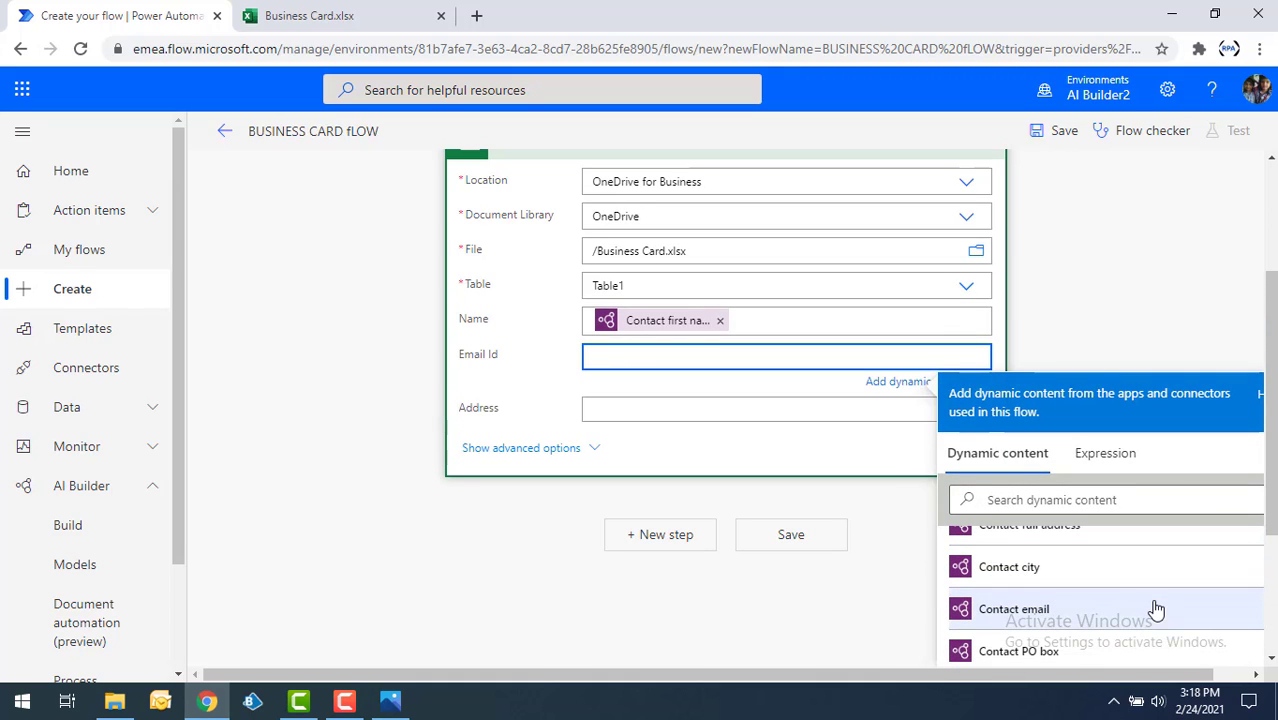
{"action": "left_click", "coordinate": [1040, 612]}
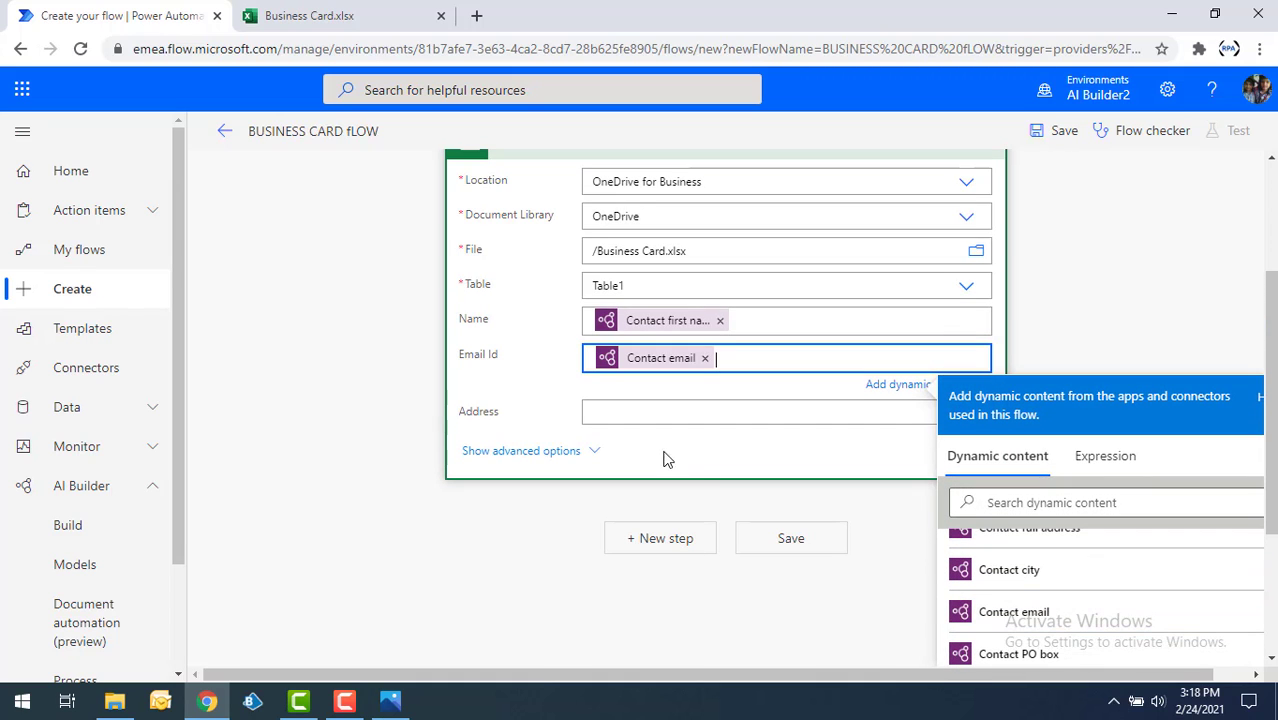
Map the Excel row's Address column to the Predict output "Contact full address".
{"action": "left_click", "coordinate": [600, 409]}
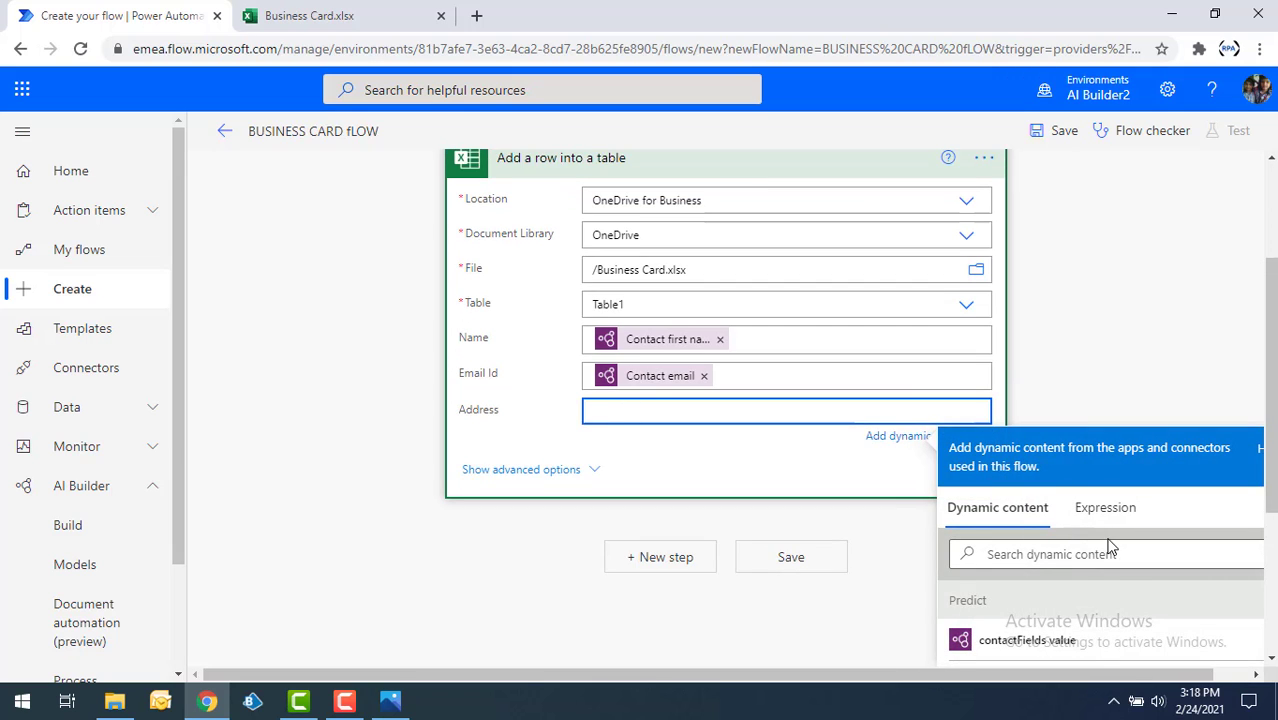
{"action": "scroll", "coordinate": [1116, 579], "scroll_direction": "down", "scroll_amount": 3}
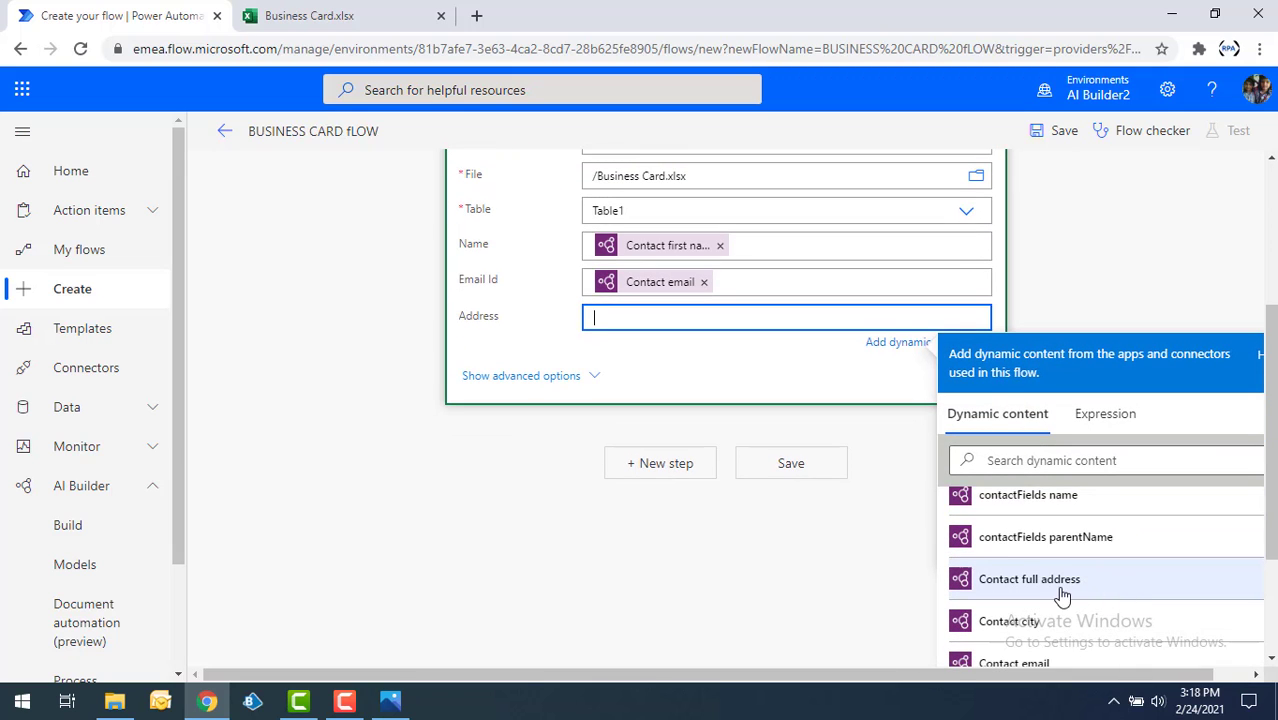
{"action": "left_click", "coordinate": [1062, 590]}
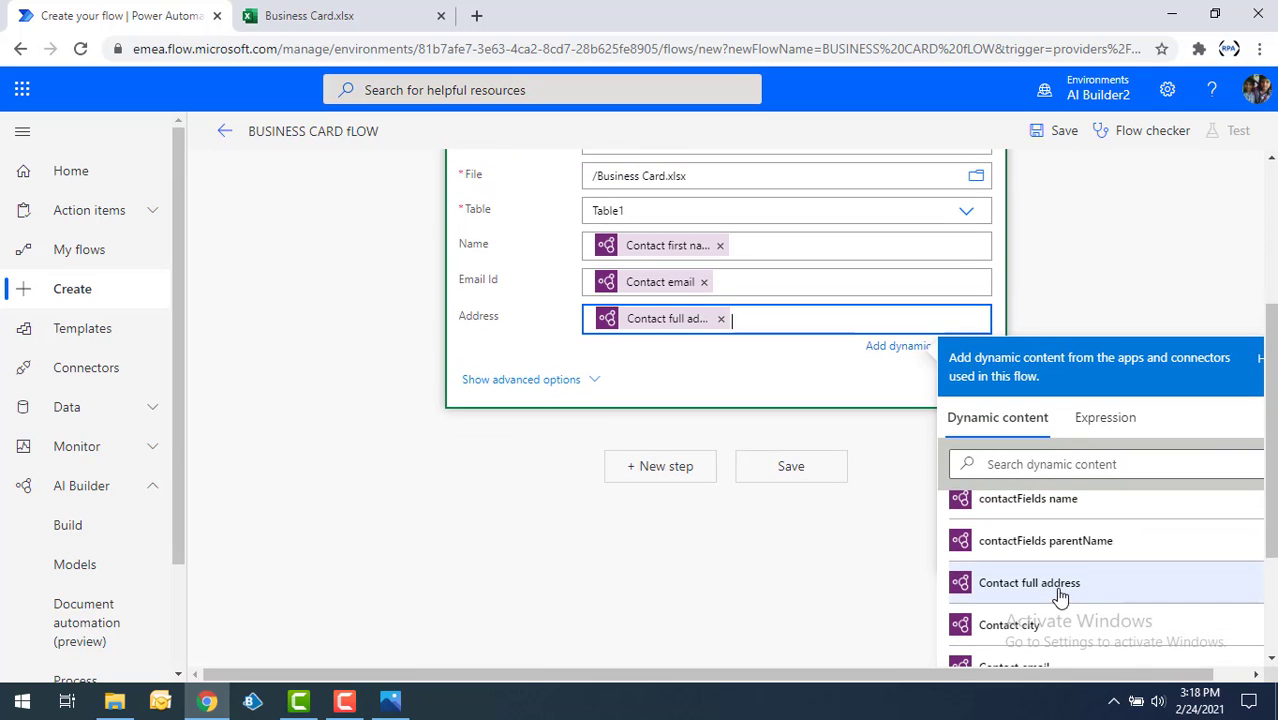
{"action": "left_click", "coordinate": [680, 375]}
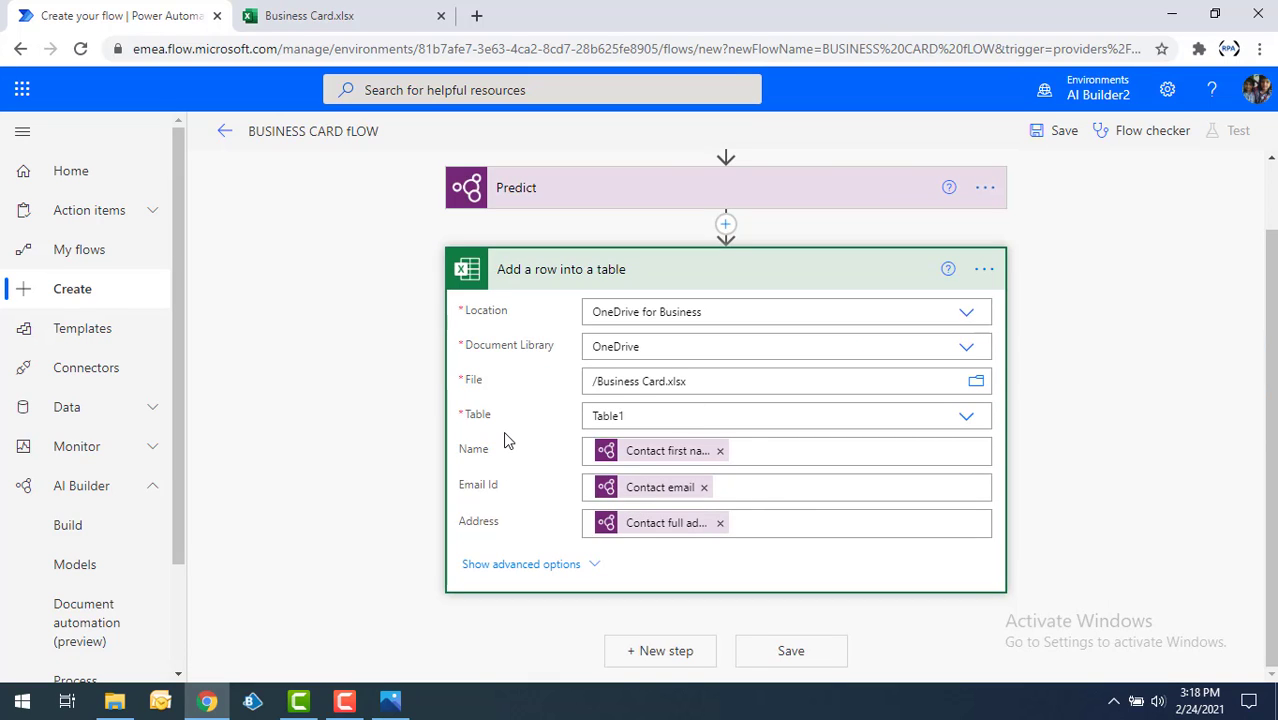
Save the flow and start a manual test of it.
{"action": "left_click", "coordinate": [791, 652]}
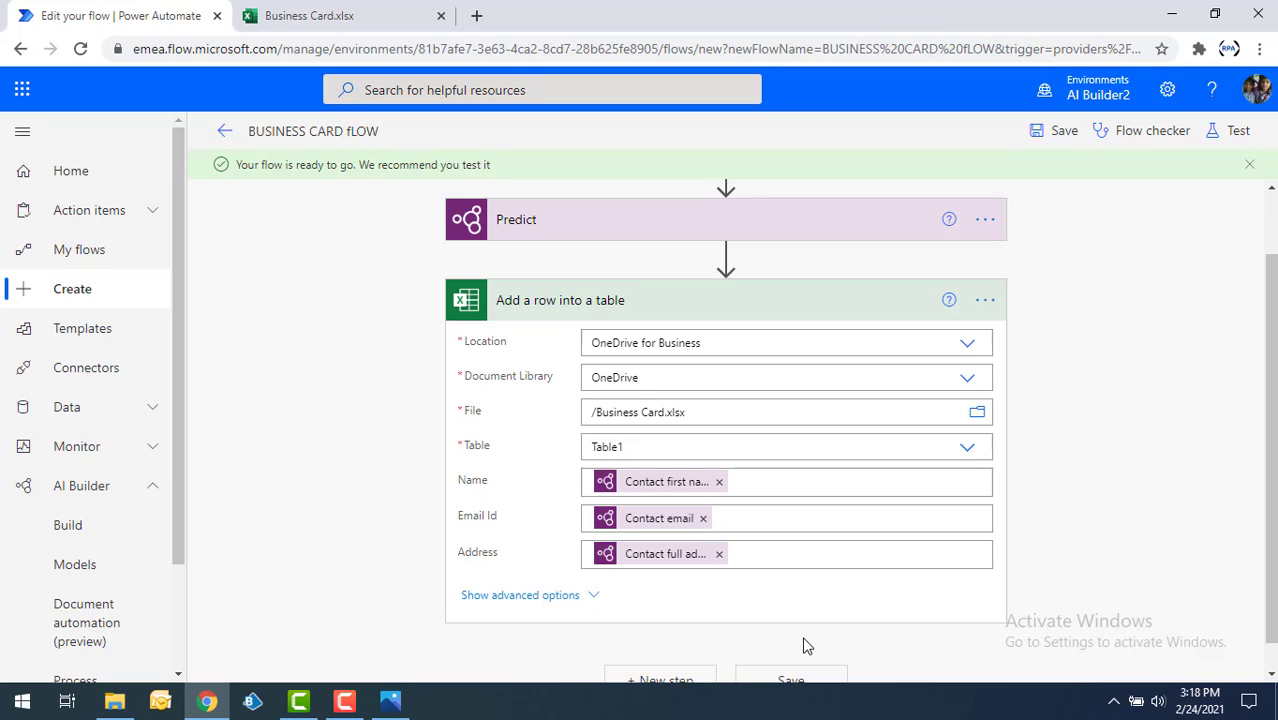
{"action": "left_click", "coordinate": [1236, 136]}
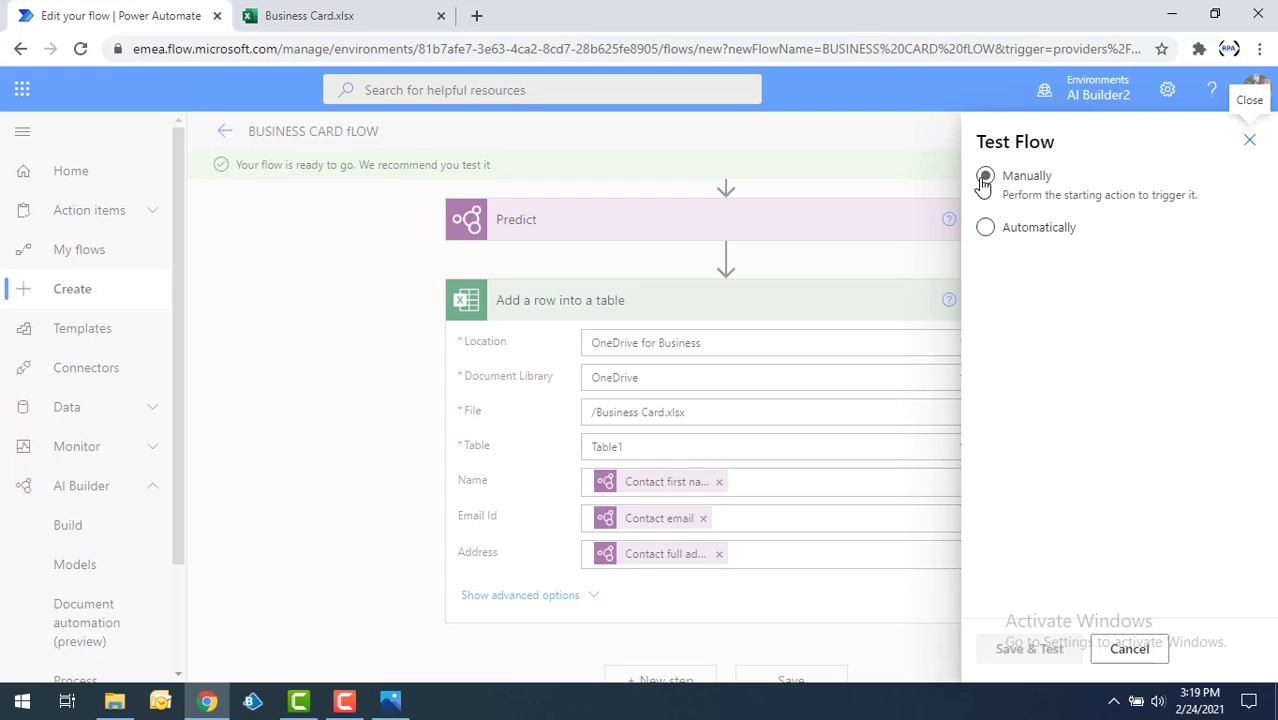
{"action": "left_click", "coordinate": [985, 177]}
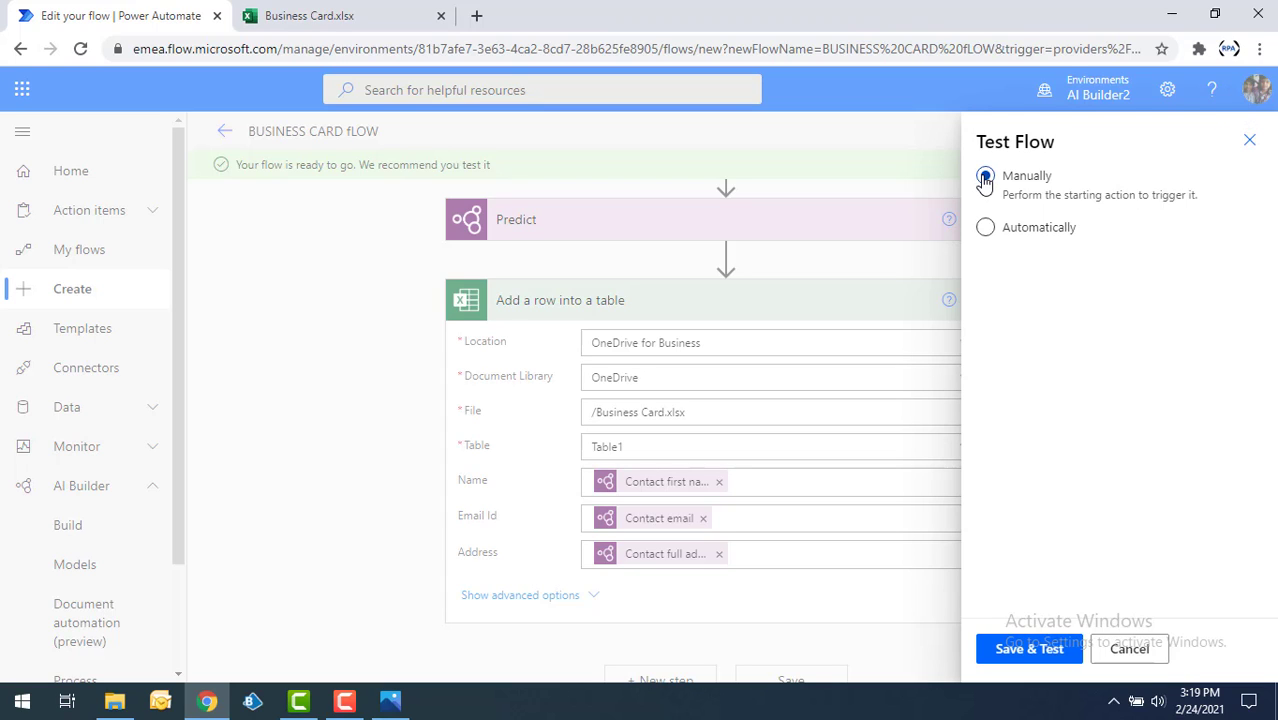
{"action": "left_click", "coordinate": [1031, 650]}
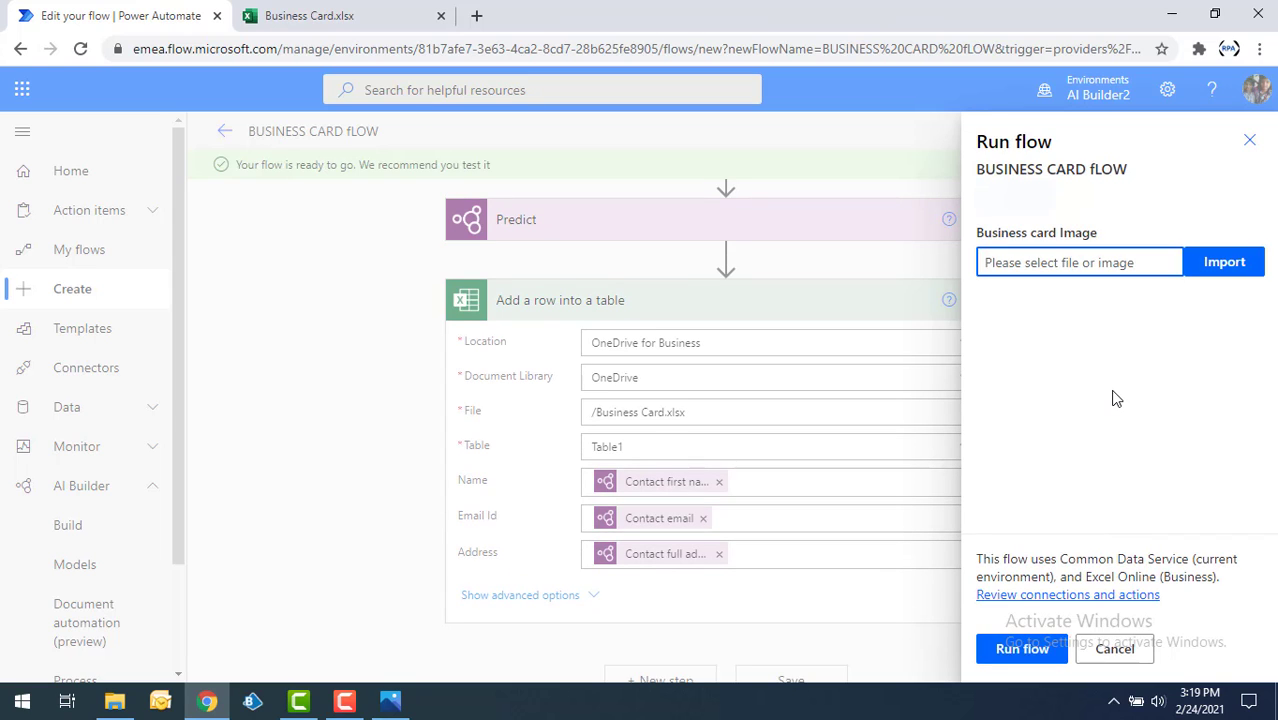
Import 3.jpg from the Desktop's BC folder as the business card image and run the flow.
{"action": "left_click", "coordinate": [1208, 266]}
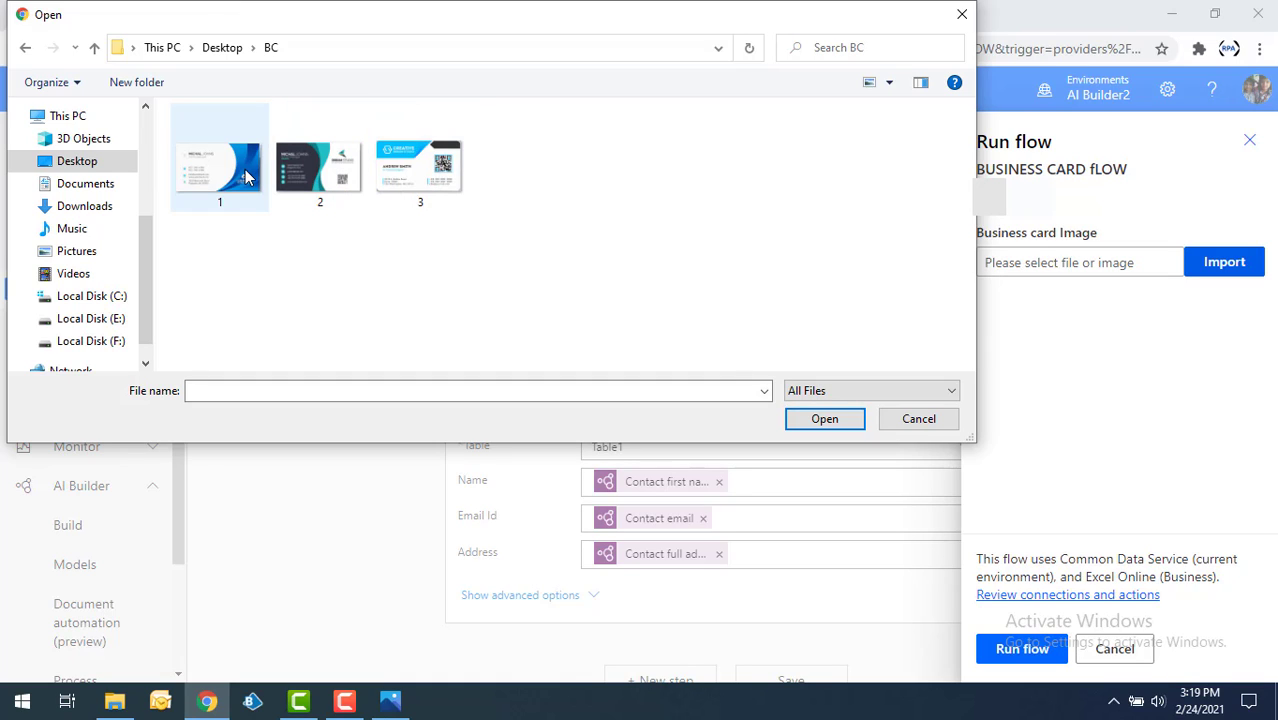
{"action": "double_click", "coordinate": [441, 178]}
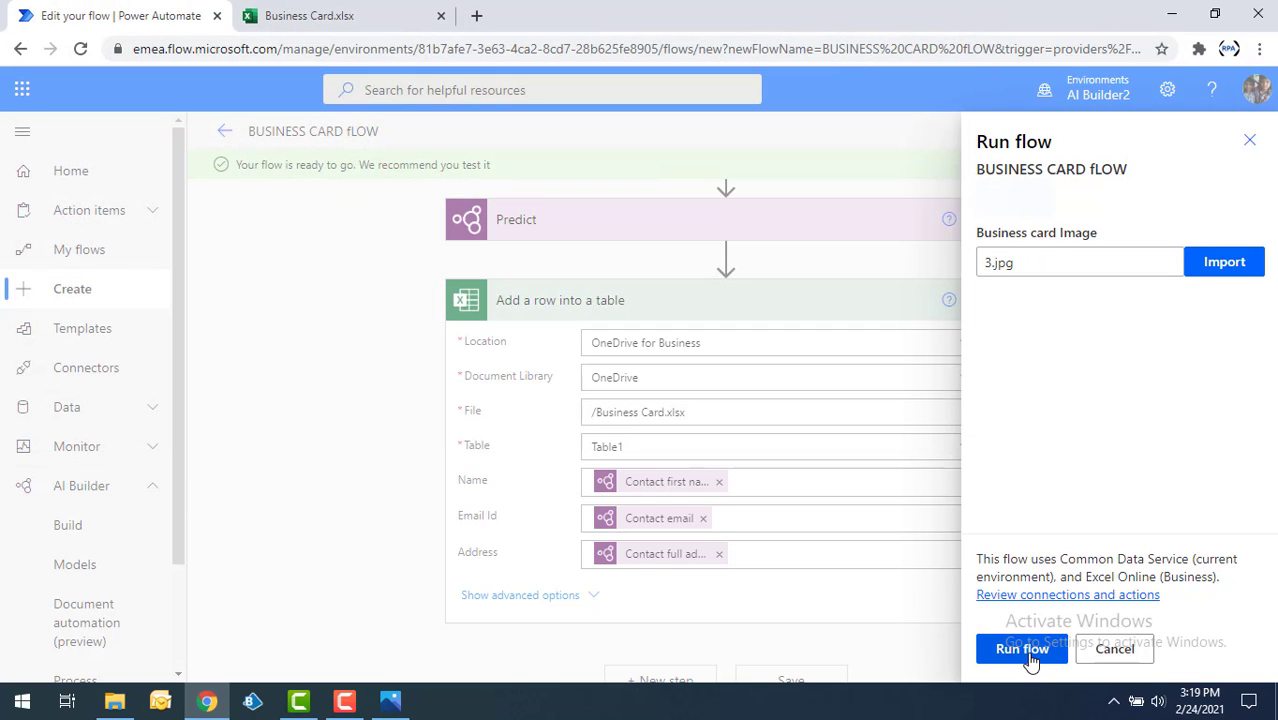
{"action": "left_click", "coordinate": [1030, 660]}
{"action": "left_click", "coordinate": [1030, 660]}
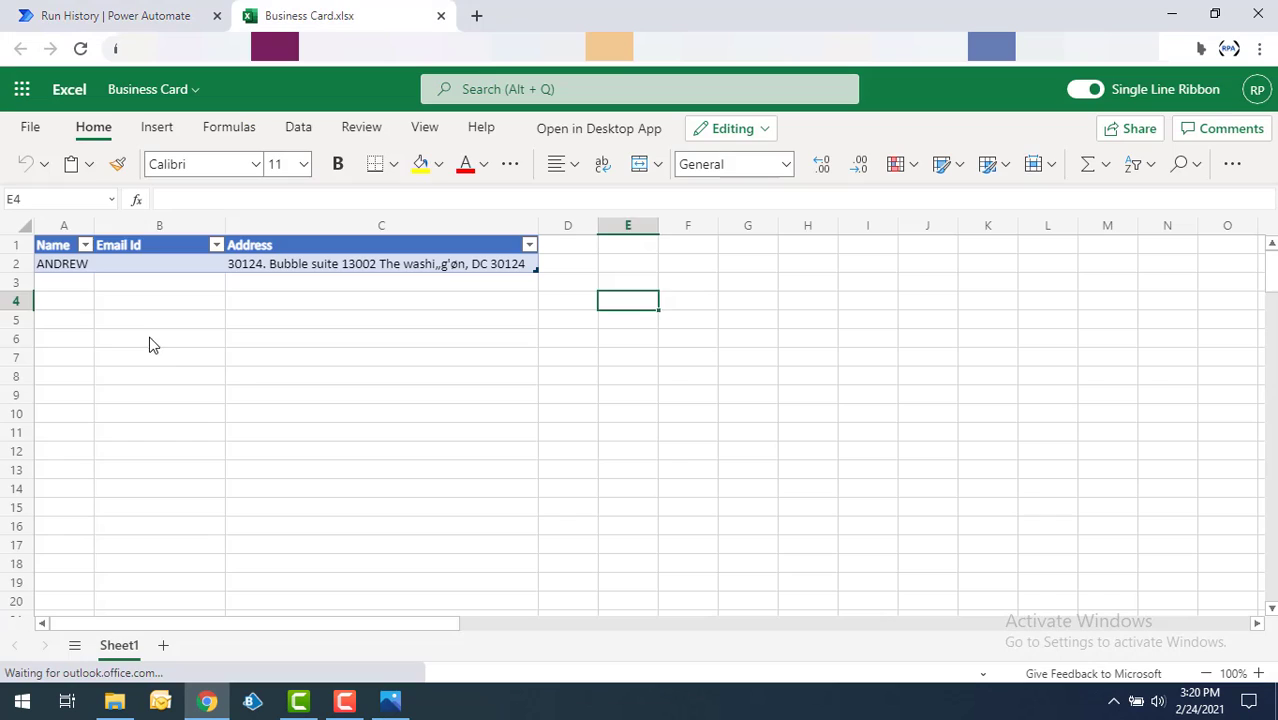
Examine the Name, Email Id and Address cells of row 2 in the Business Card.xlsx workbook.
{"action": "left_click", "coordinate": [151, 341]}
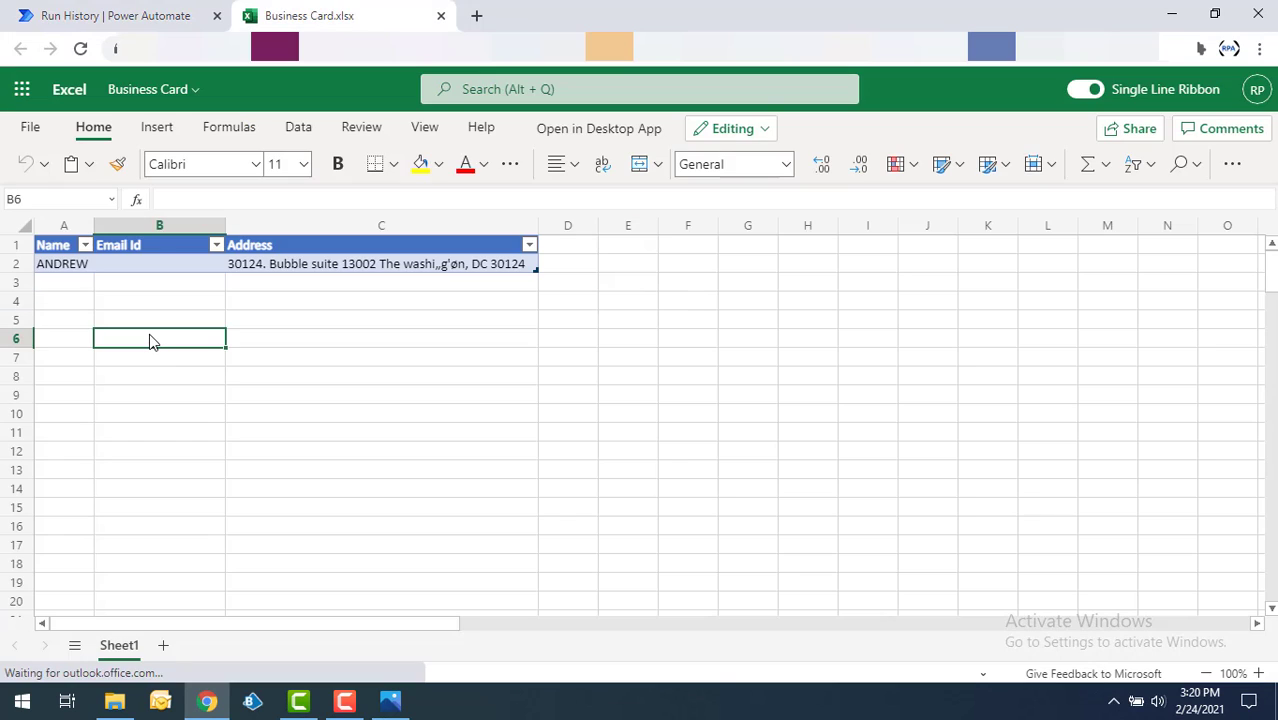
{"action": "left_click", "coordinate": [60, 268]}
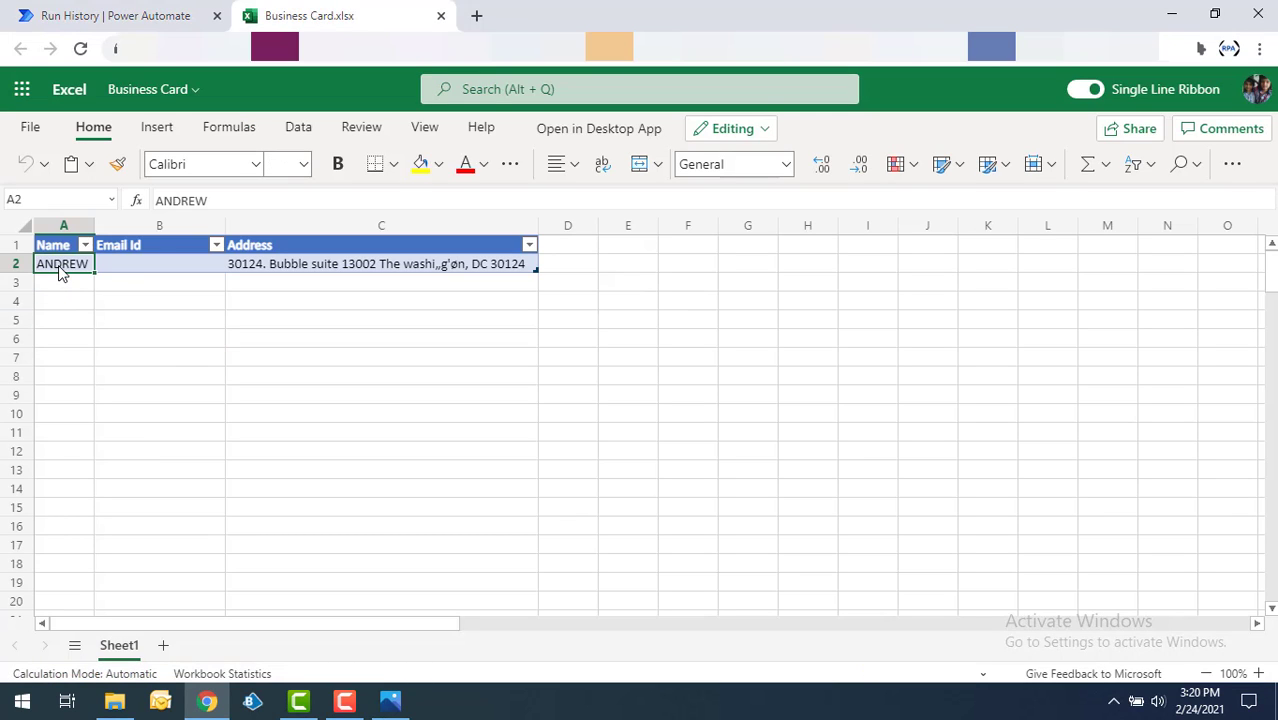
{"action": "left_click", "coordinate": [125, 266]}
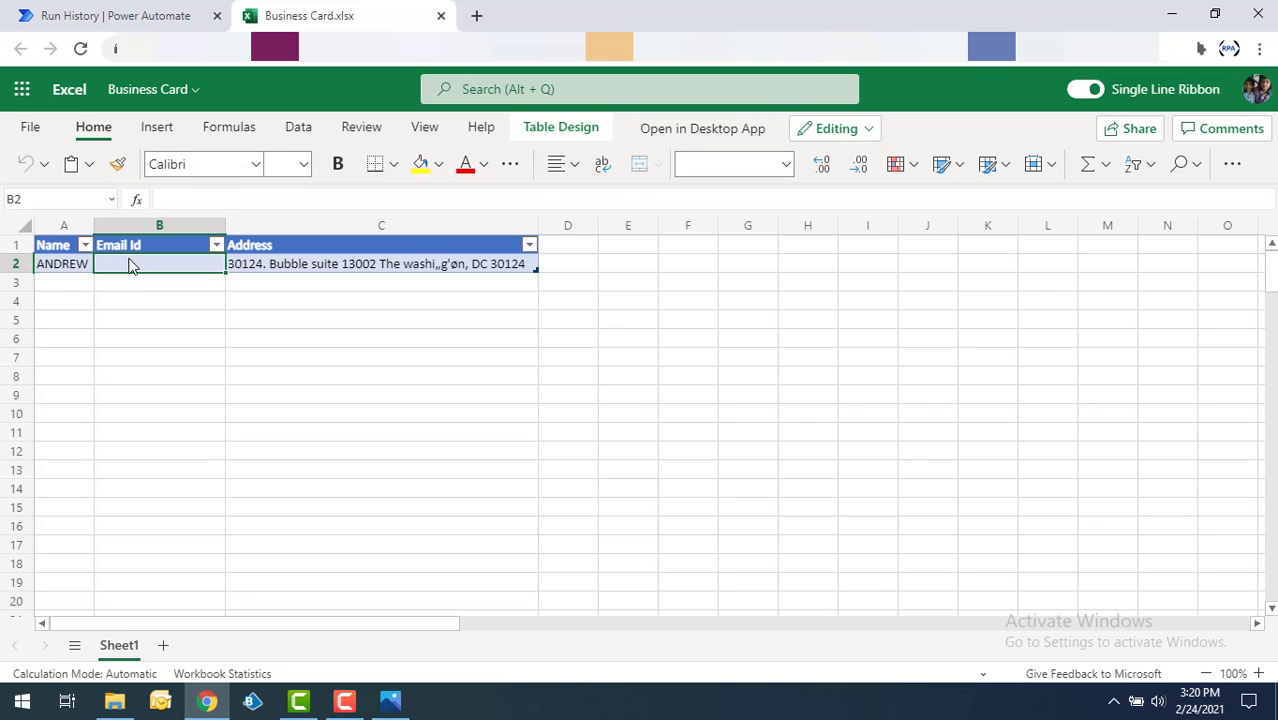
{"action": "left_click", "coordinate": [270, 267]}
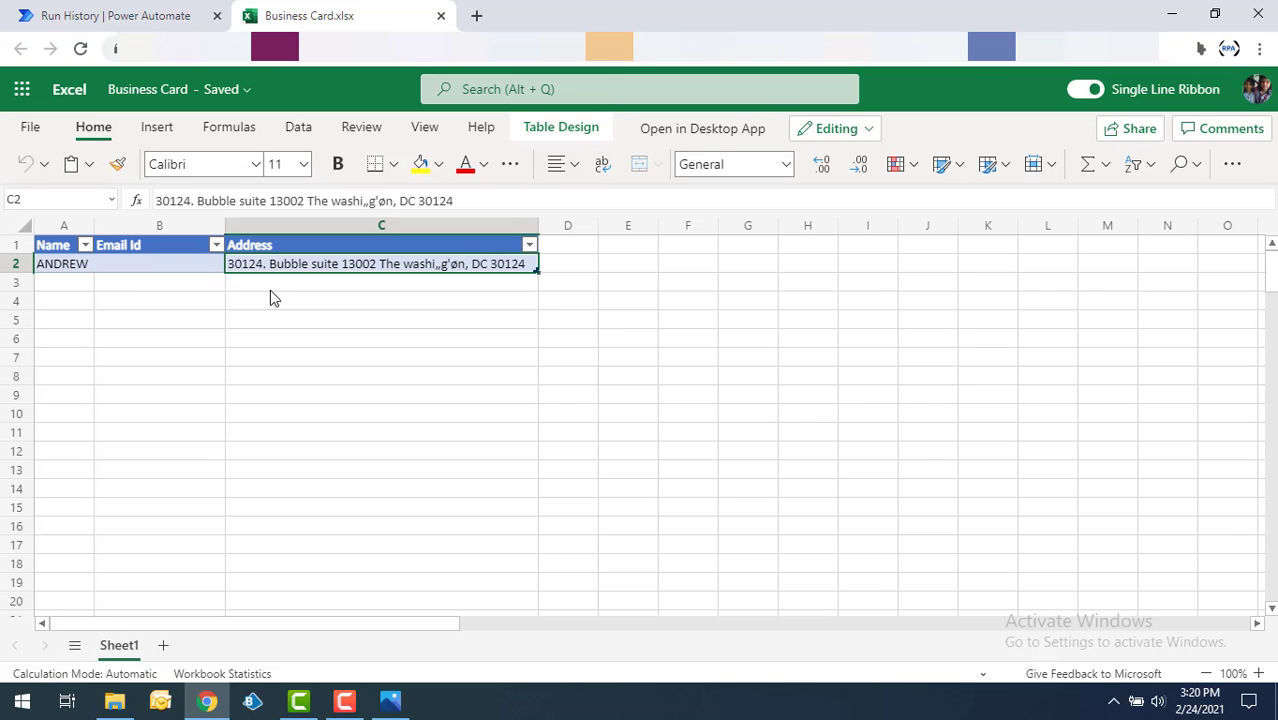
Reopen the flow for editing, test it manually with 2.jpg as the business card image, and check the new row's Email Id in Business Card.xlsx.
{"action": "left_click", "coordinate": [171, 15]}
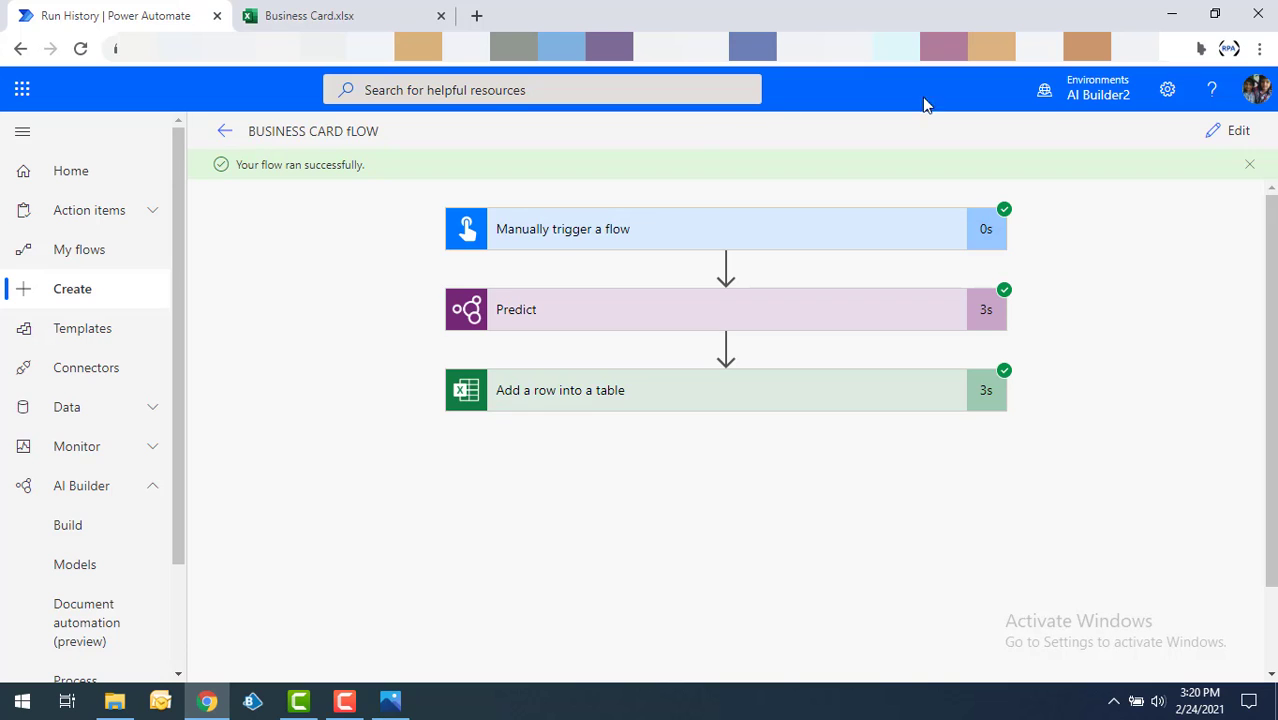
{"action": "left_click", "coordinate": [1240, 133]}
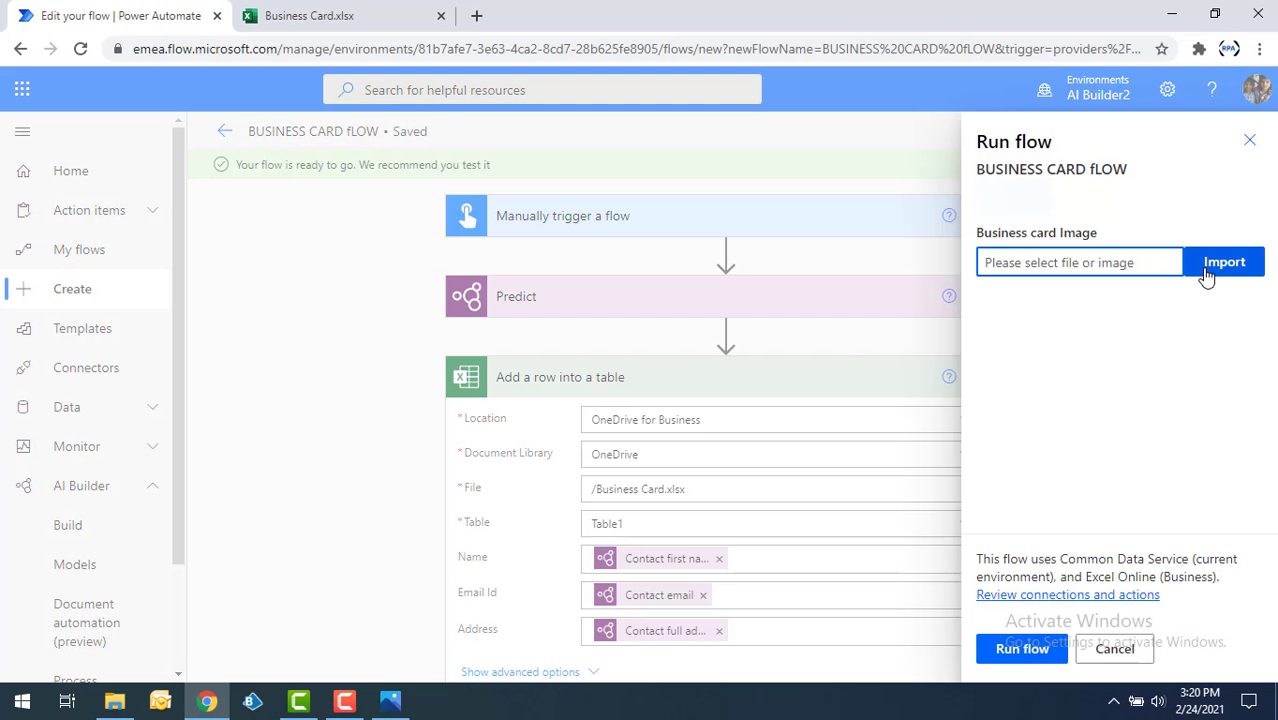
{"action": "left_click", "coordinate": [1222, 264]}
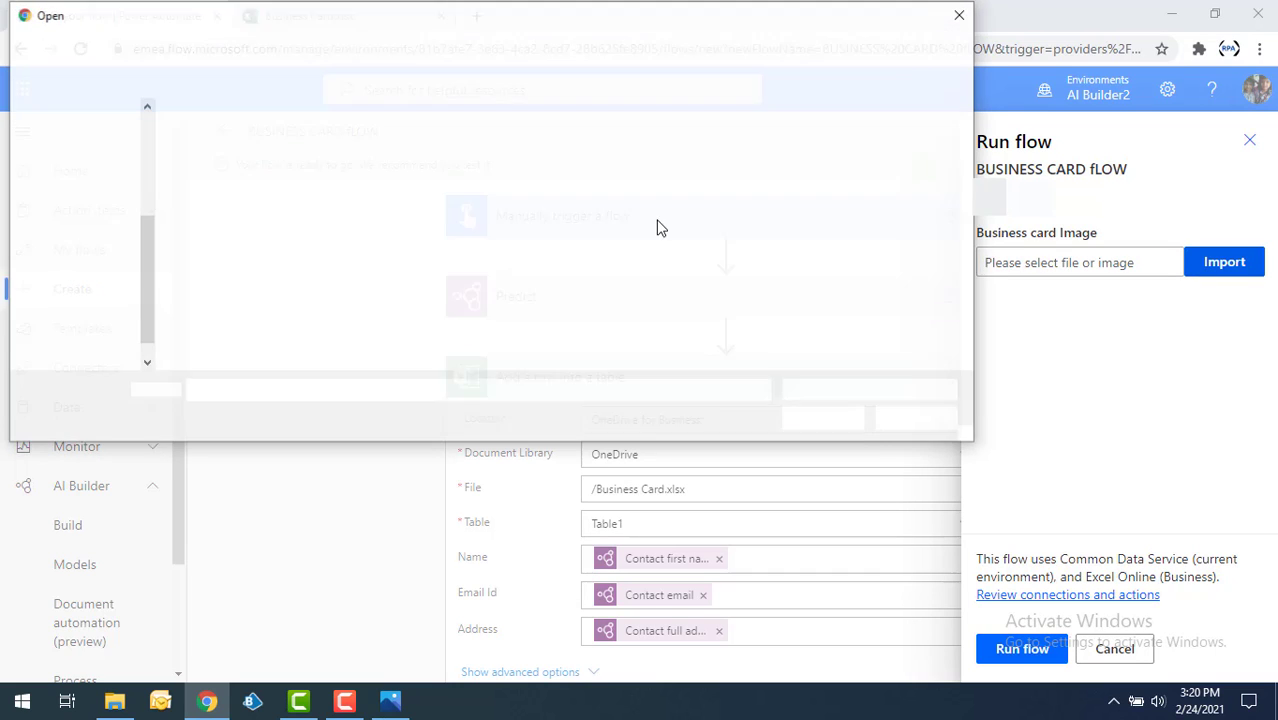
{"action": "double_click", "coordinate": [326, 174]}
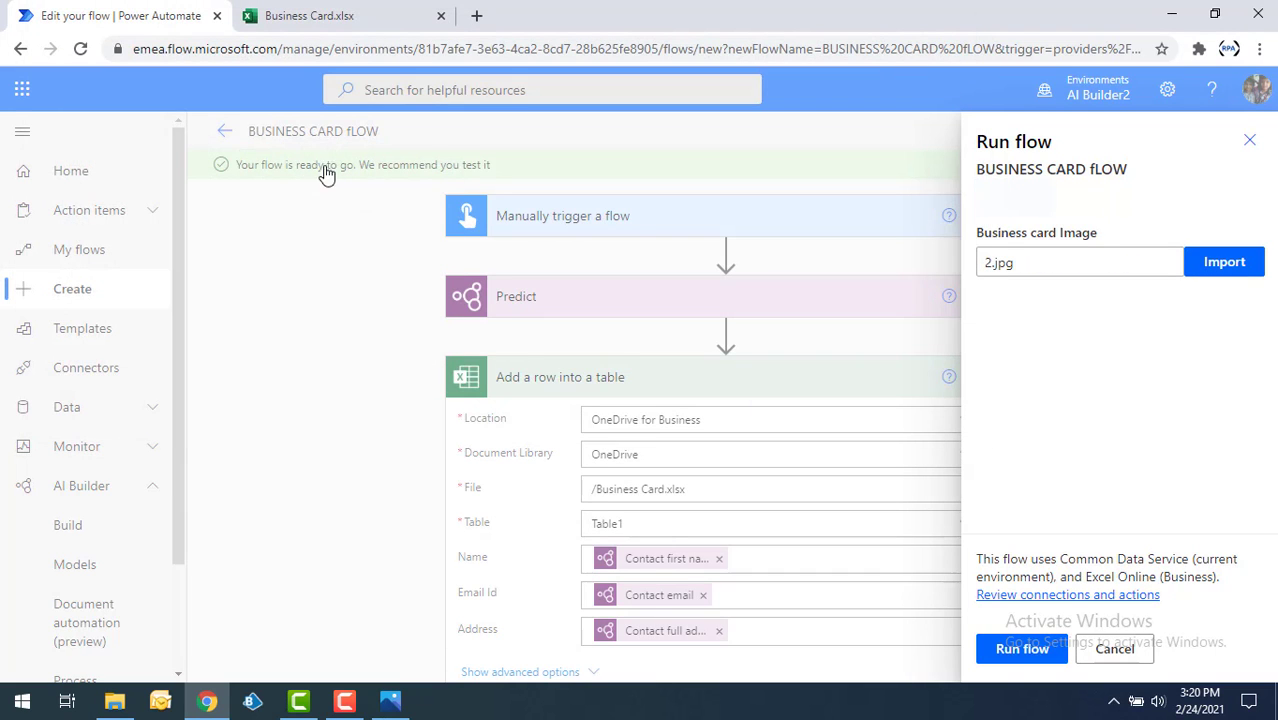
{"action": "left_click", "coordinate": [1021, 650]}
{"action": "left_click", "coordinate": [1018, 650]}
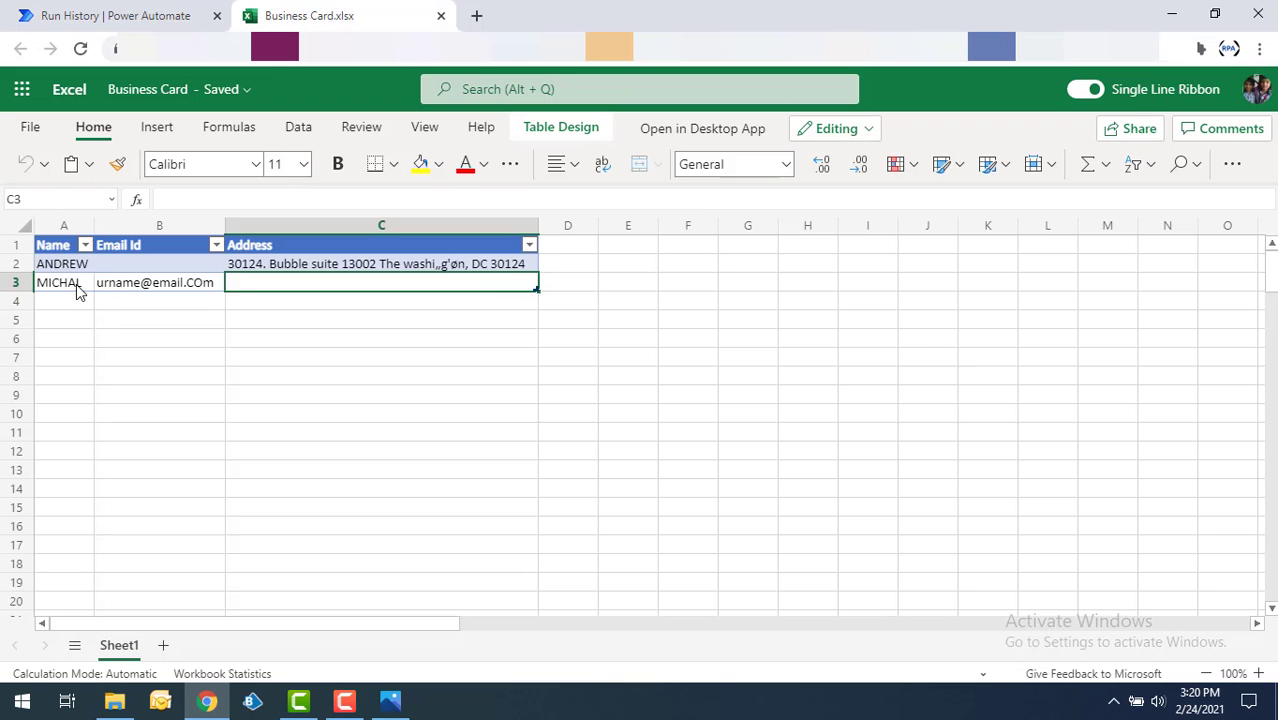
{"action": "left_click", "coordinate": [127, 291]}
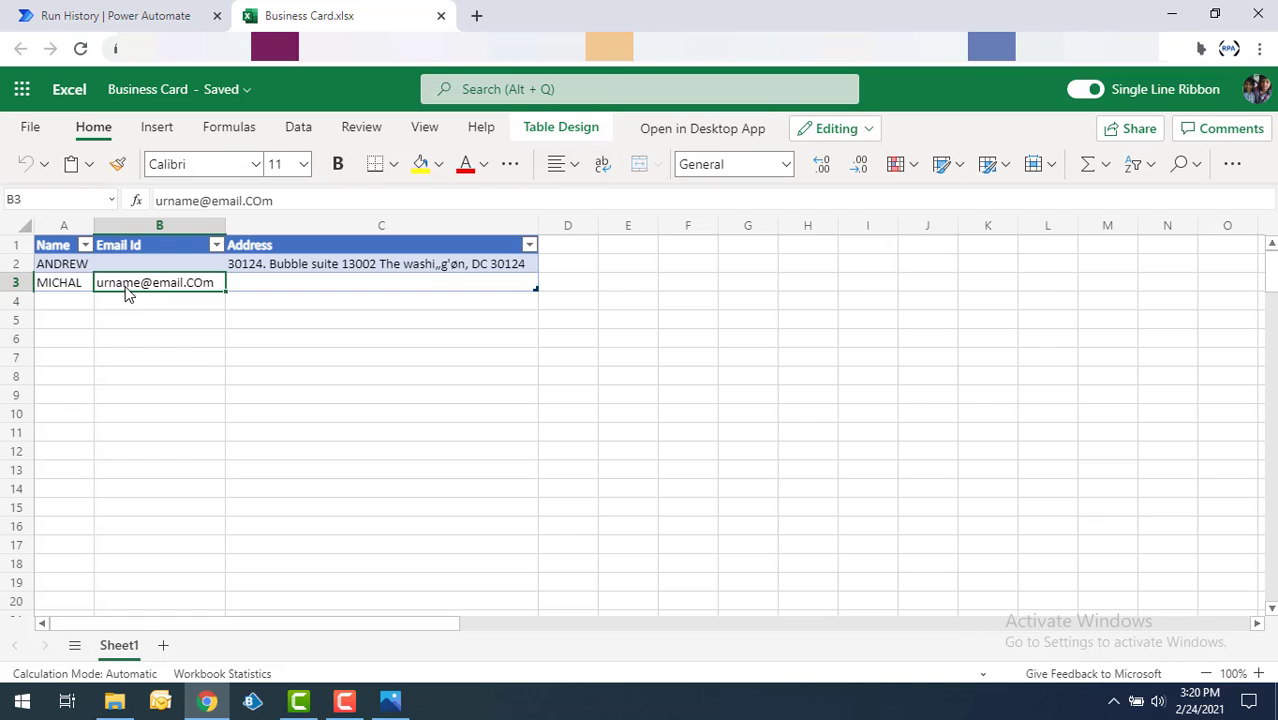